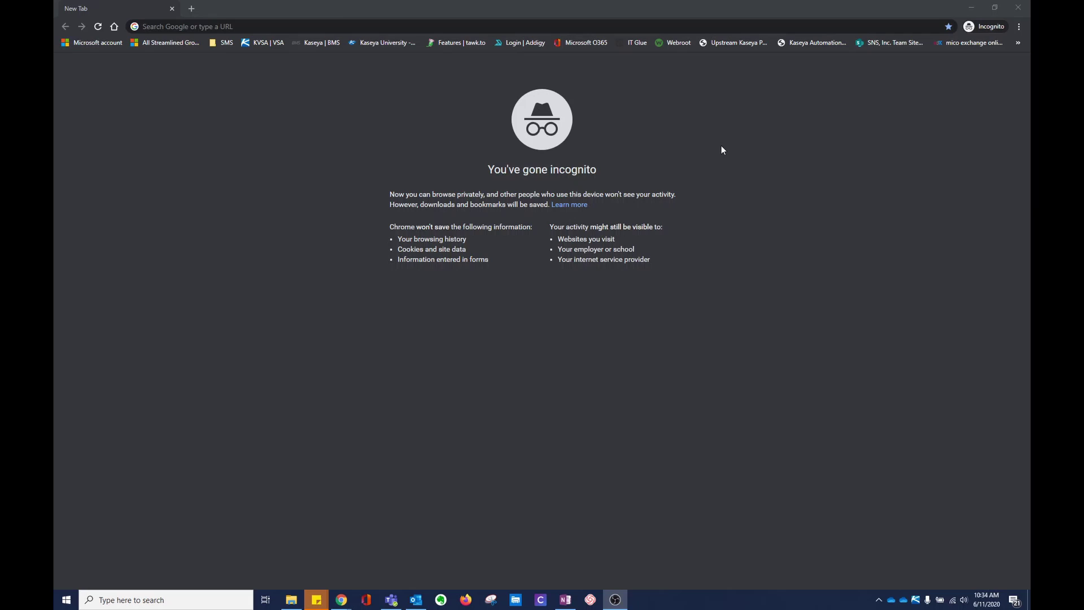
Step: Go to login.microsoftonline.com and sign in with the saved account e-mail and password
{"action": "left_click", "coordinate": [327, 22]}
{"action": "type", "text": "login.microsoftonline.com"}
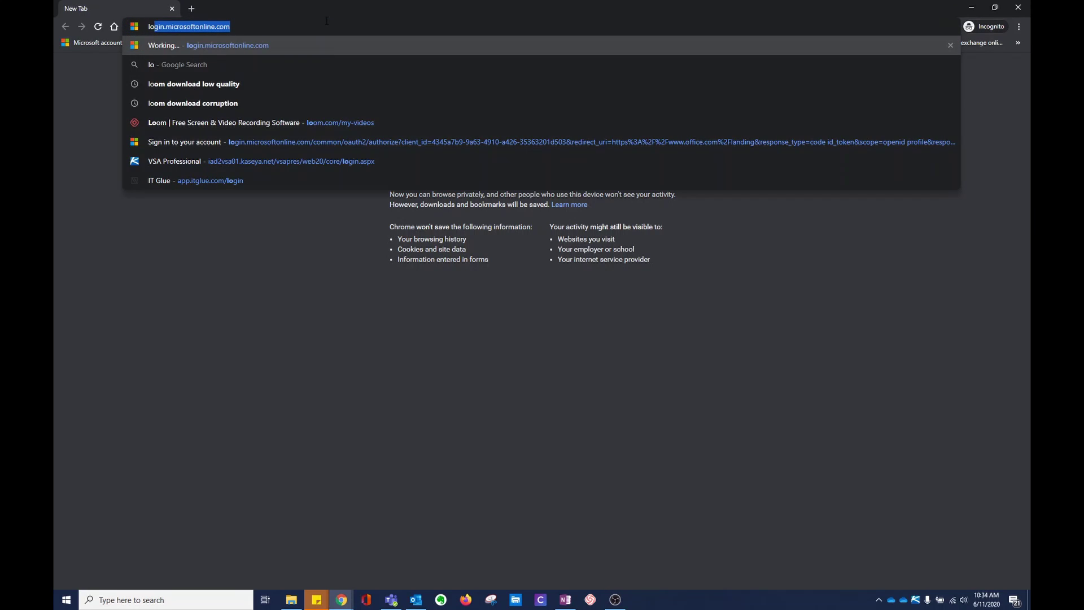
{"action": "key", "text": "Return"}
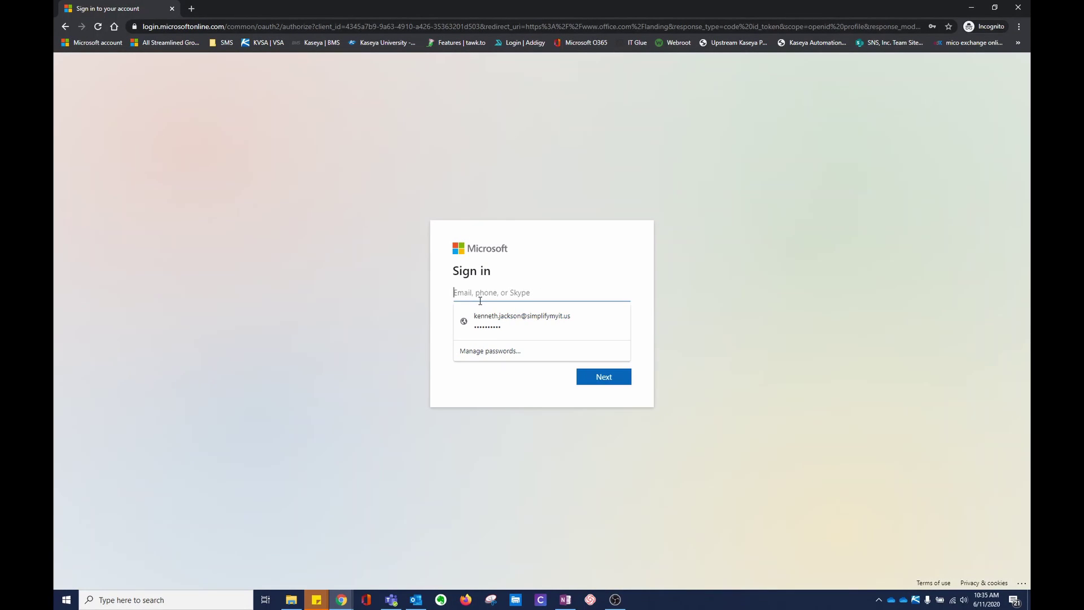
{"action": "left_click", "coordinate": [497, 318]}
{"action": "left_click", "coordinate": [602, 376]}
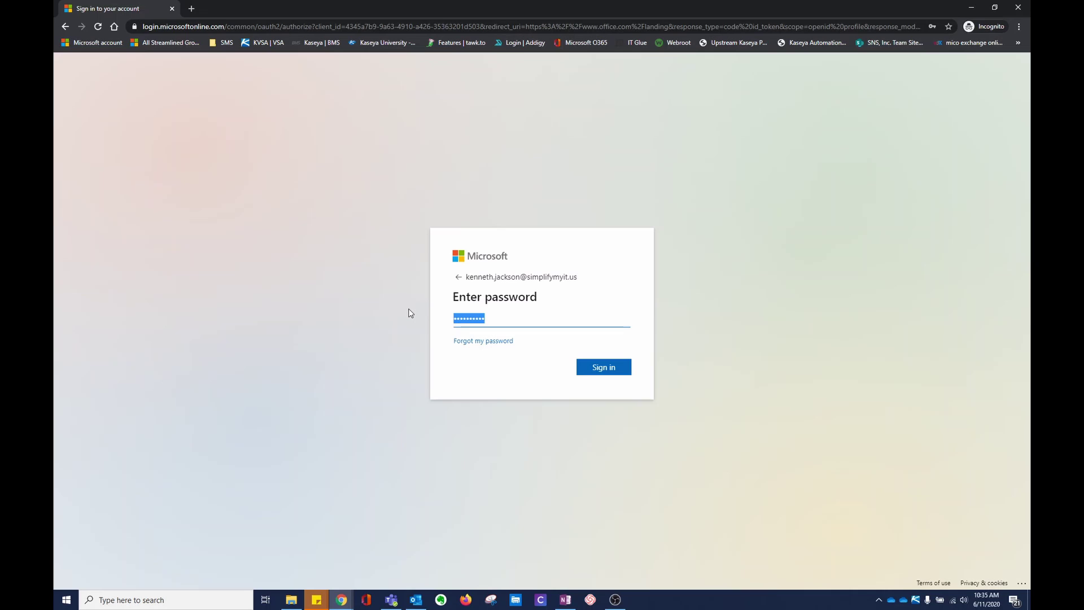
{"action": "type", "text": "••••••••••••"}
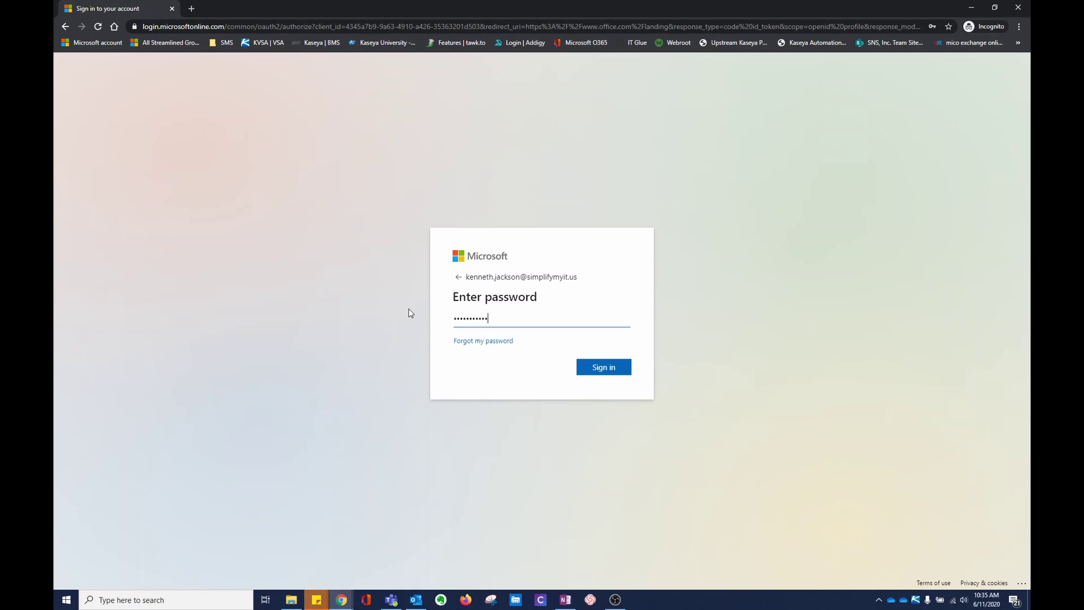
{"action": "key", "text": "Return"}
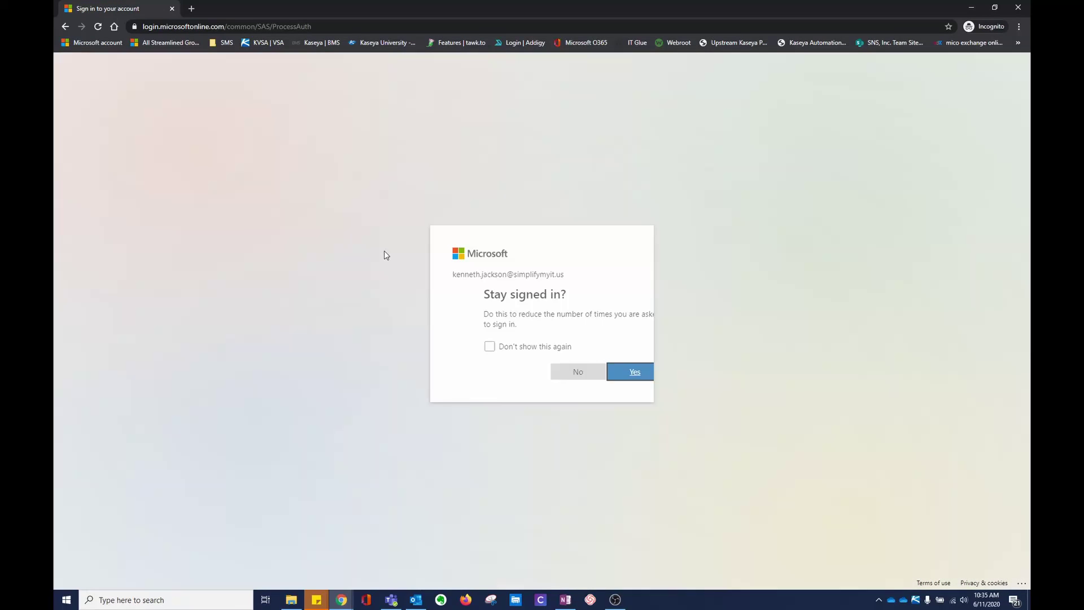
Step: Decline staying signed in, then open the account menu's Open another mailbox option
{"action": "left_click", "coordinate": [534, 369]}
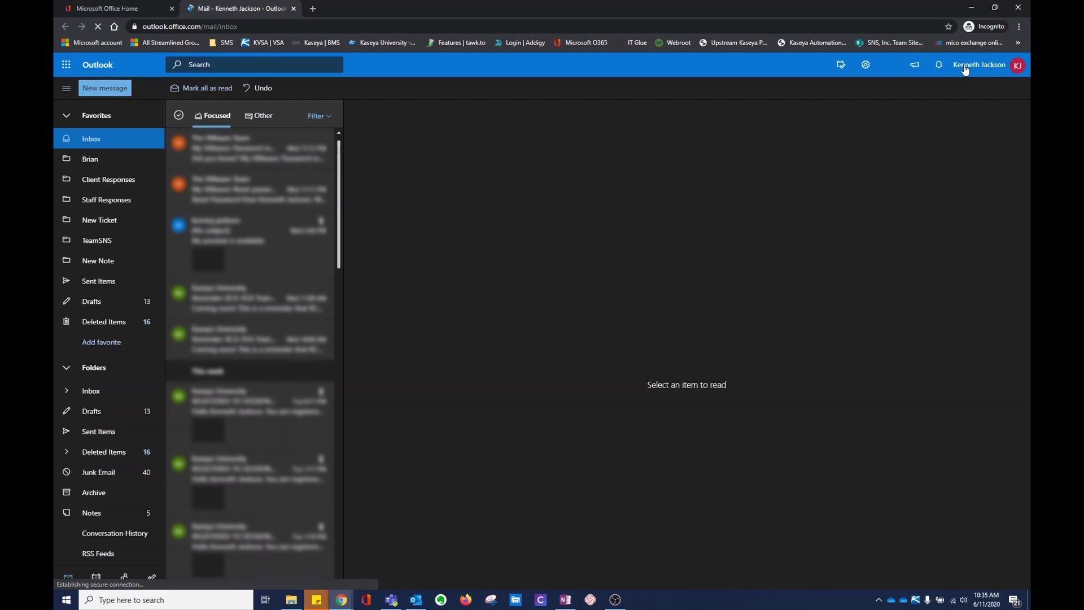
{"action": "left_click", "coordinate": [965, 69]}
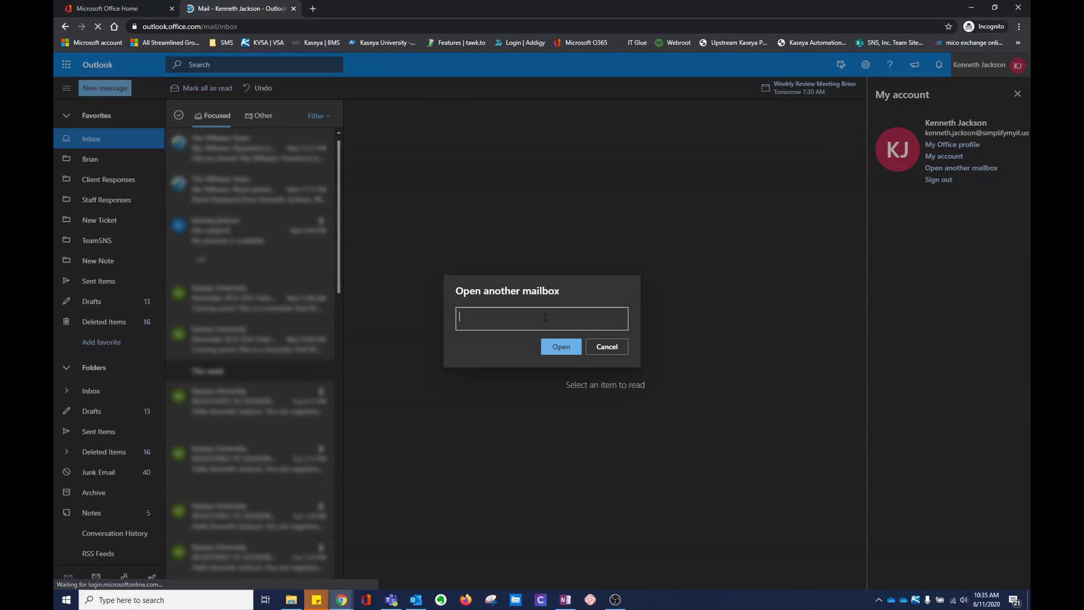
Step: Enter 'monitor' in the Open another mailbox field and open that mailbox in its own tab
{"action": "left_click", "coordinate": [545, 317]}
{"action": "type", "text": "monitor"}
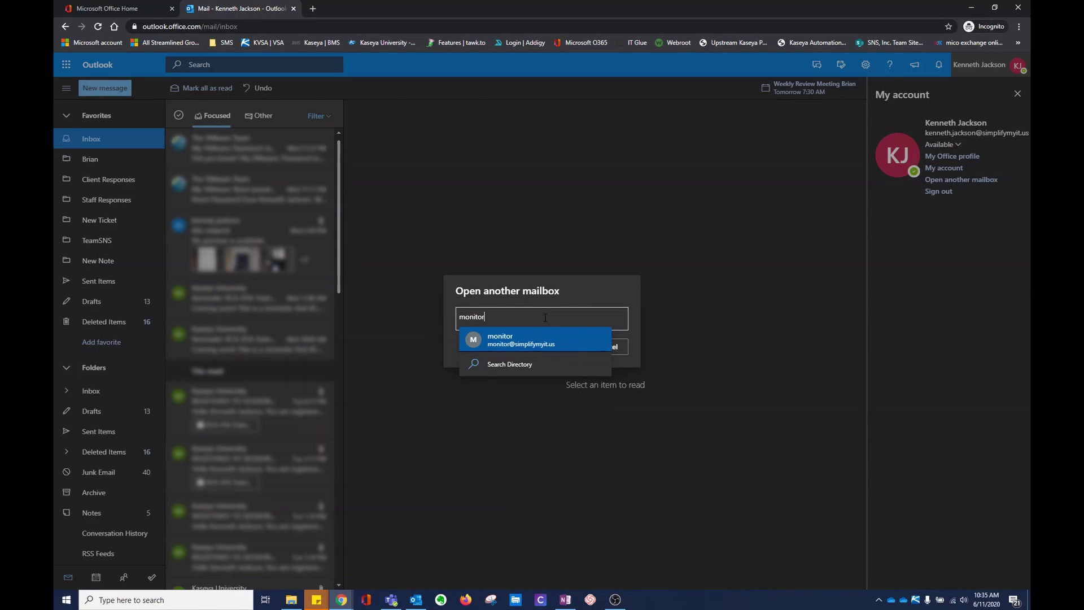
{"action": "left_click", "coordinate": [517, 348]}
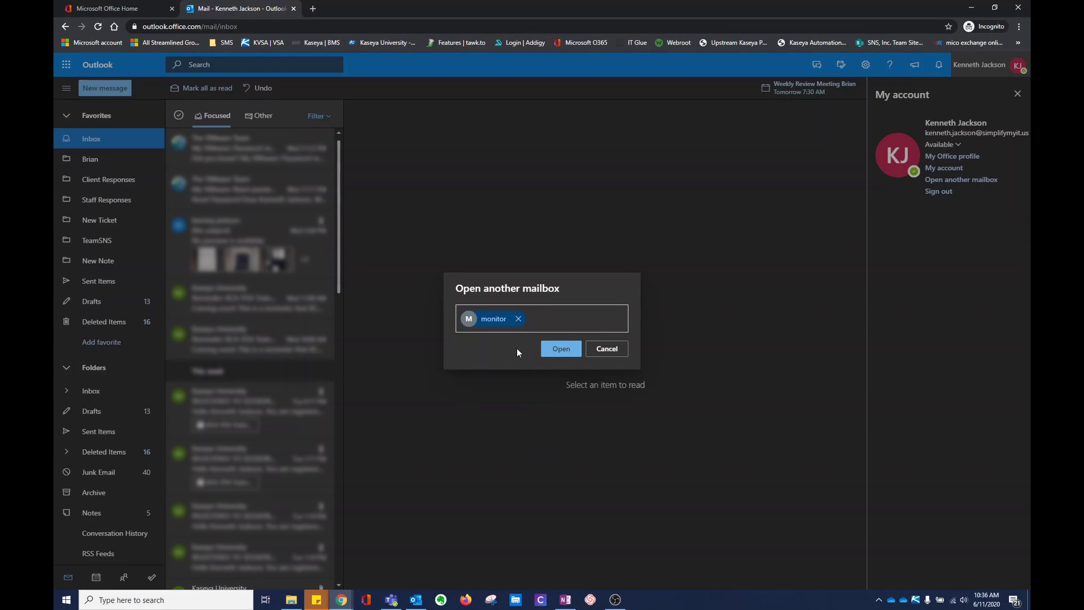
{"action": "key", "text": "Return"}
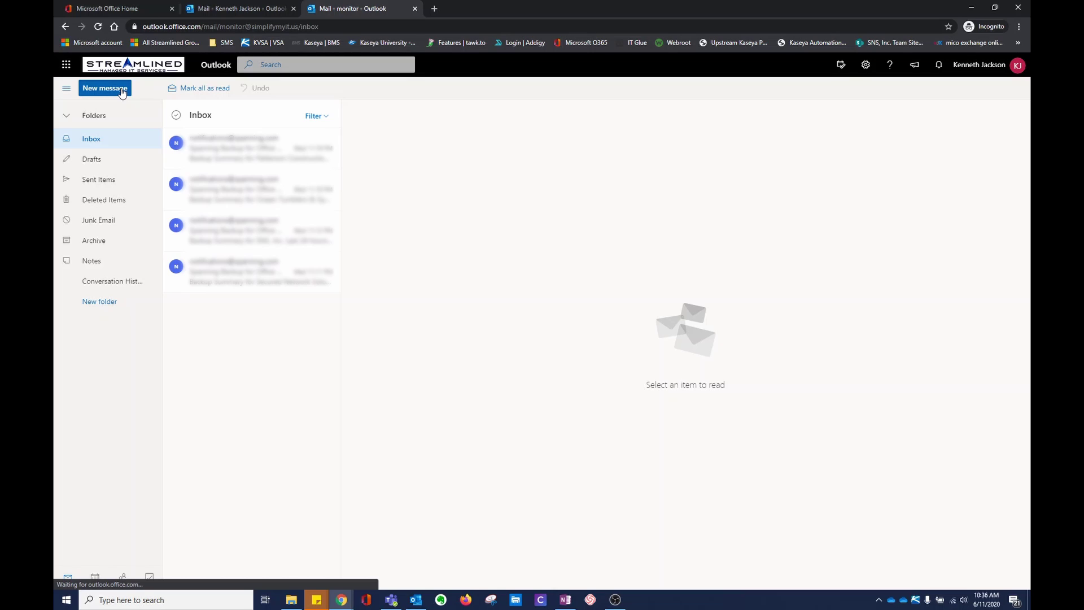
Step: Send a new email from monitor to the account owner with subject 'test' and body 'example'
{"action": "left_click", "coordinate": [121, 91]}
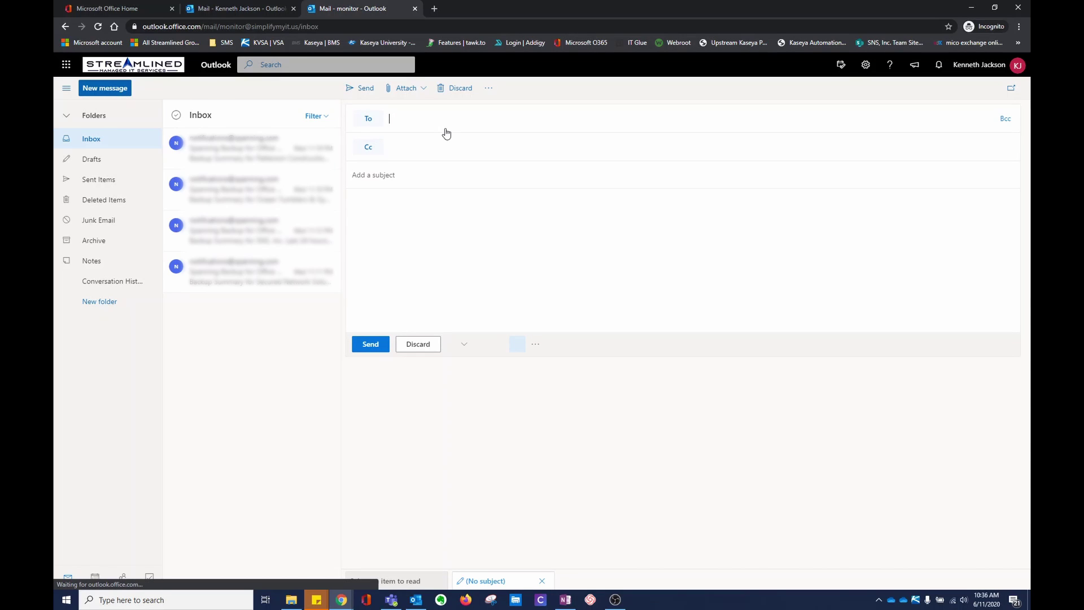
{"action": "type", "text": "k"}
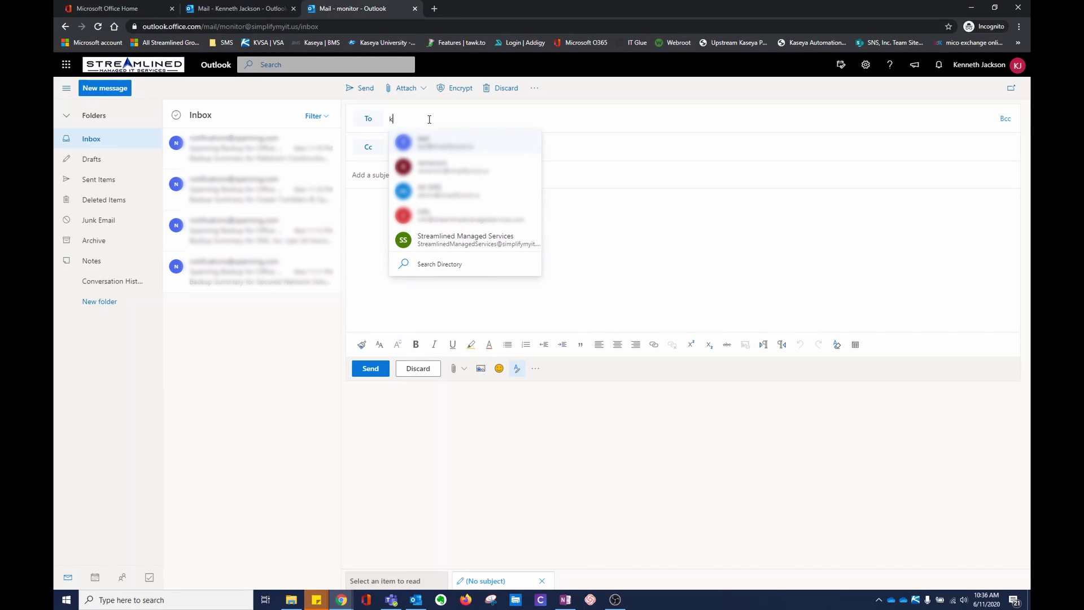
{"action": "type", "text": "enneth"}
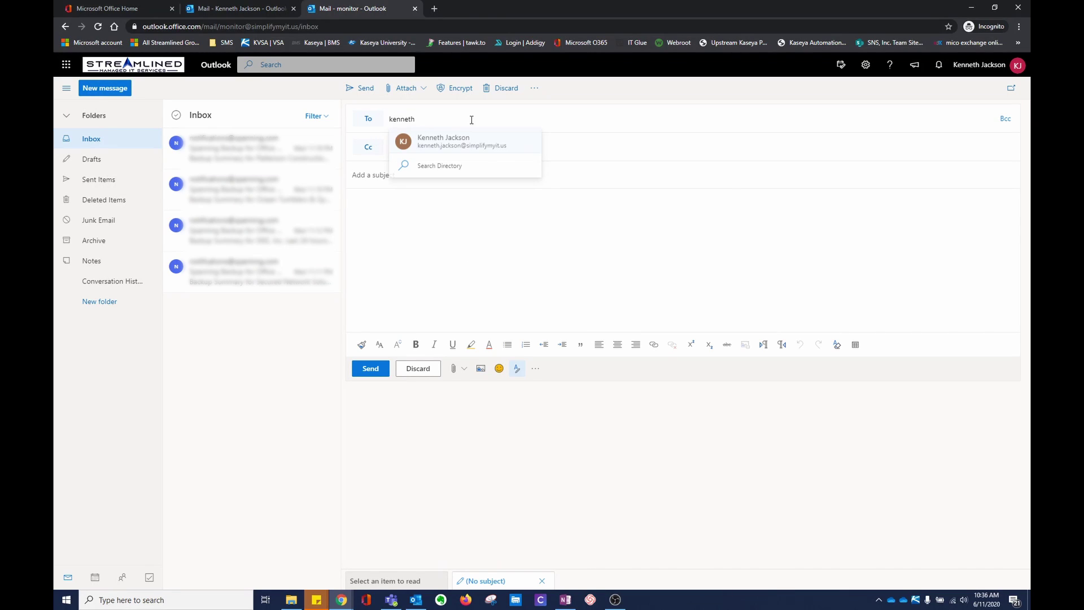
{"action": "left_click", "coordinate": [450, 144]}
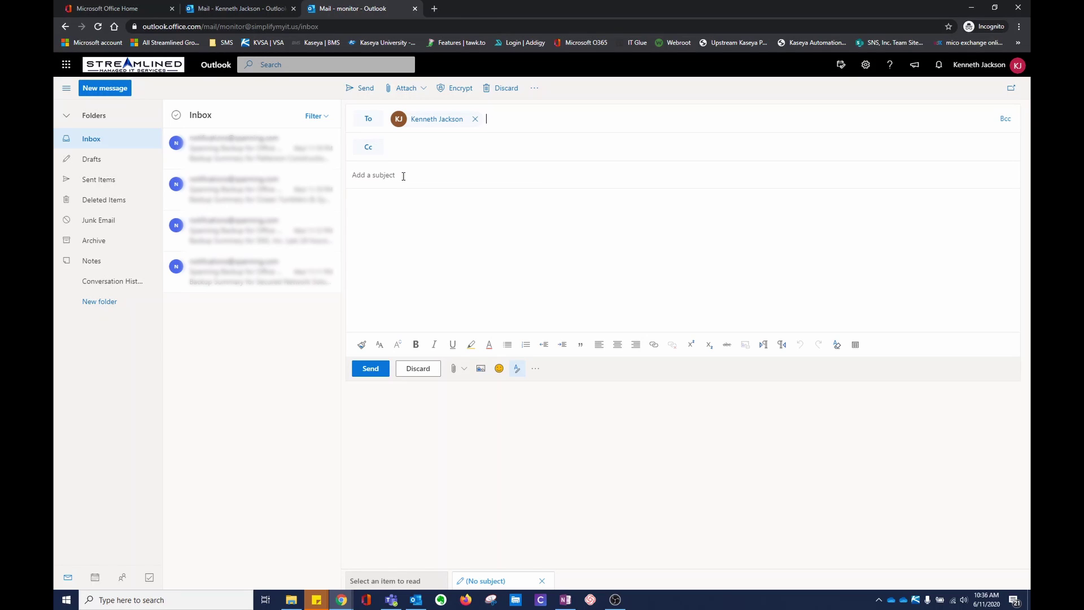
{"action": "left_click", "coordinate": [403, 176]}
{"action": "type", "text": "test"}
{"action": "key", "text": "Tab"}
{"action": "type", "text": "example"}
{"action": "key", "text": "ctrl+Return"}
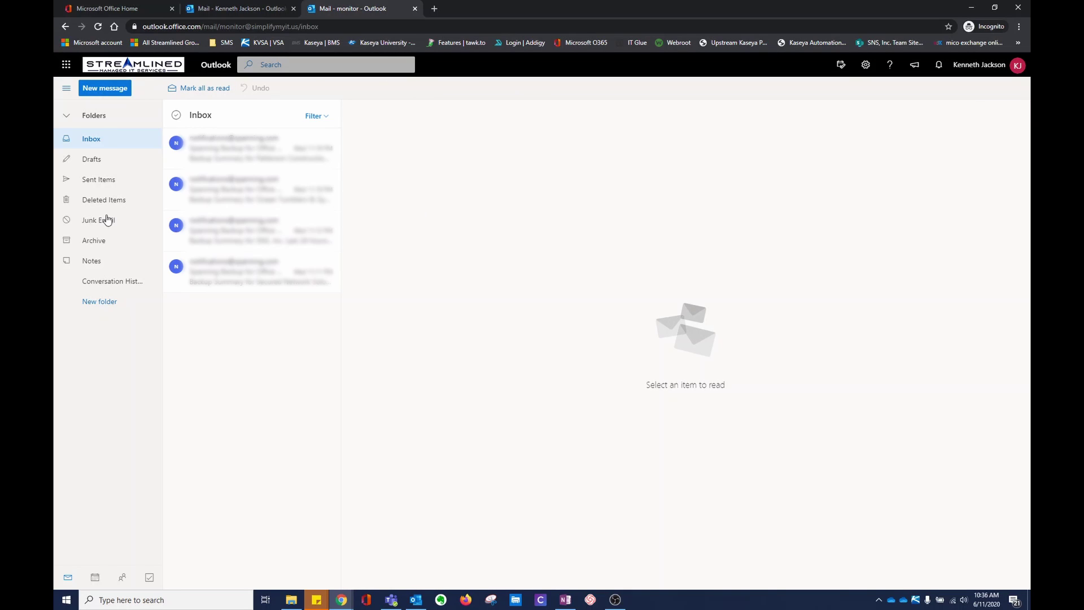
Step: Check monitor's Sent Items, then open and expand the received 'test' message in the personal inbox
{"action": "left_click", "coordinate": [107, 179]}
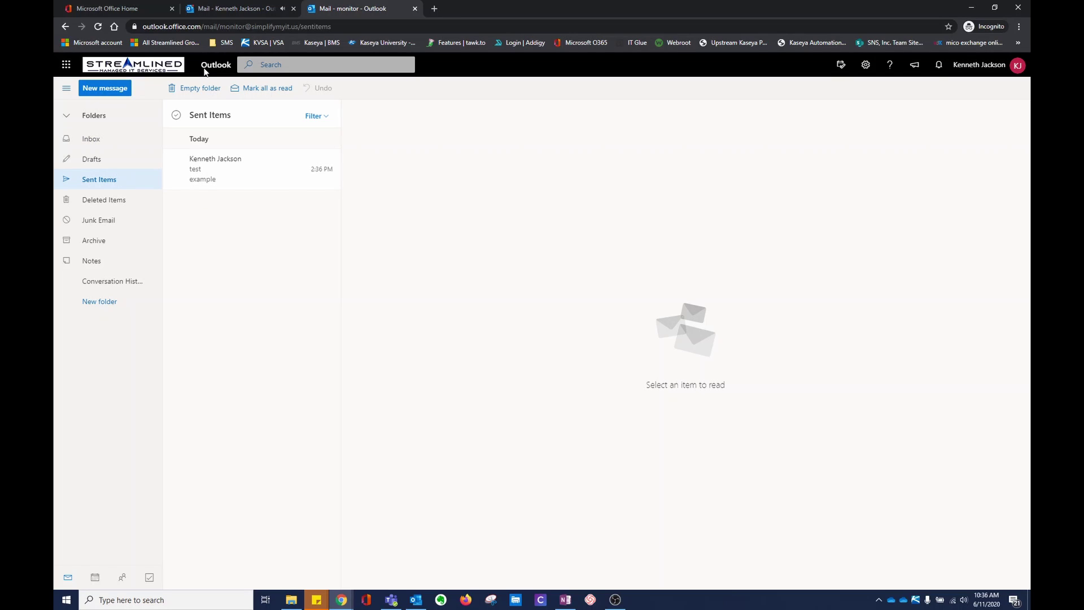
{"action": "left_click", "coordinate": [234, 9]}
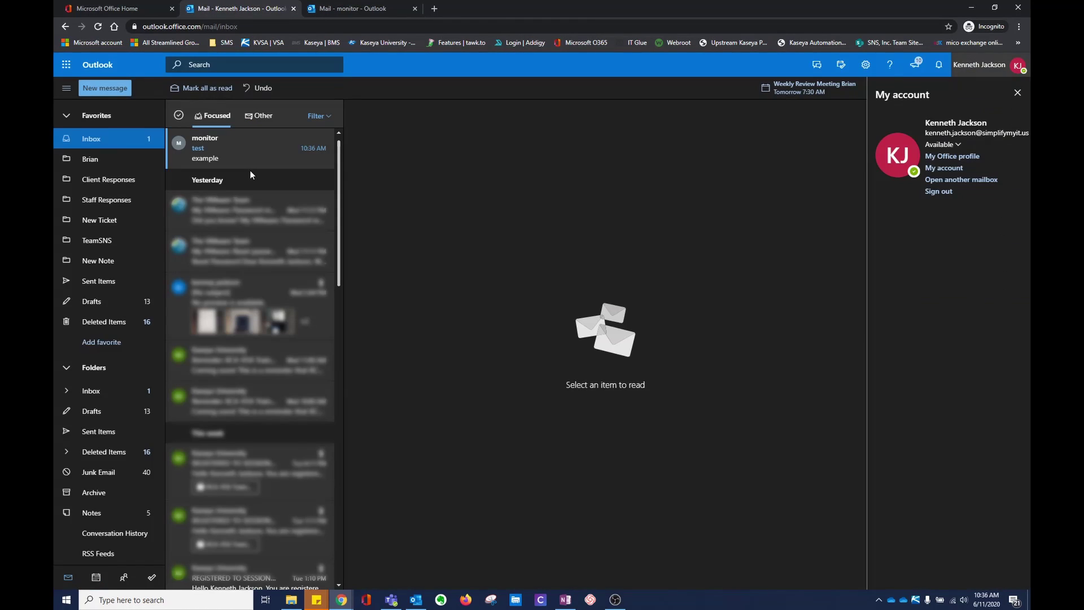
{"action": "left_click", "coordinate": [250, 161]}
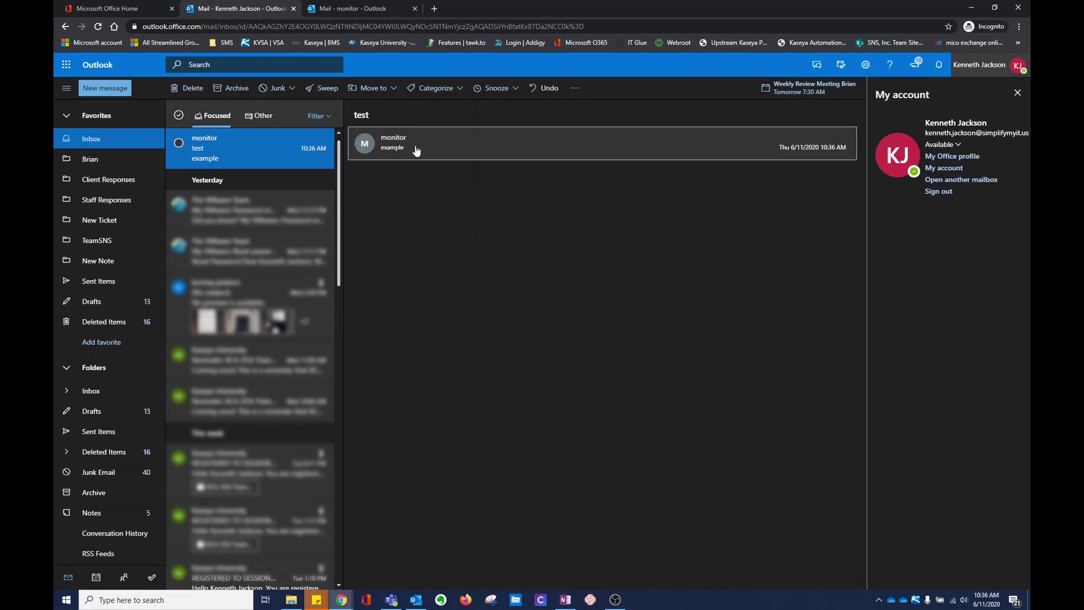
{"action": "left_click", "coordinate": [417, 149]}
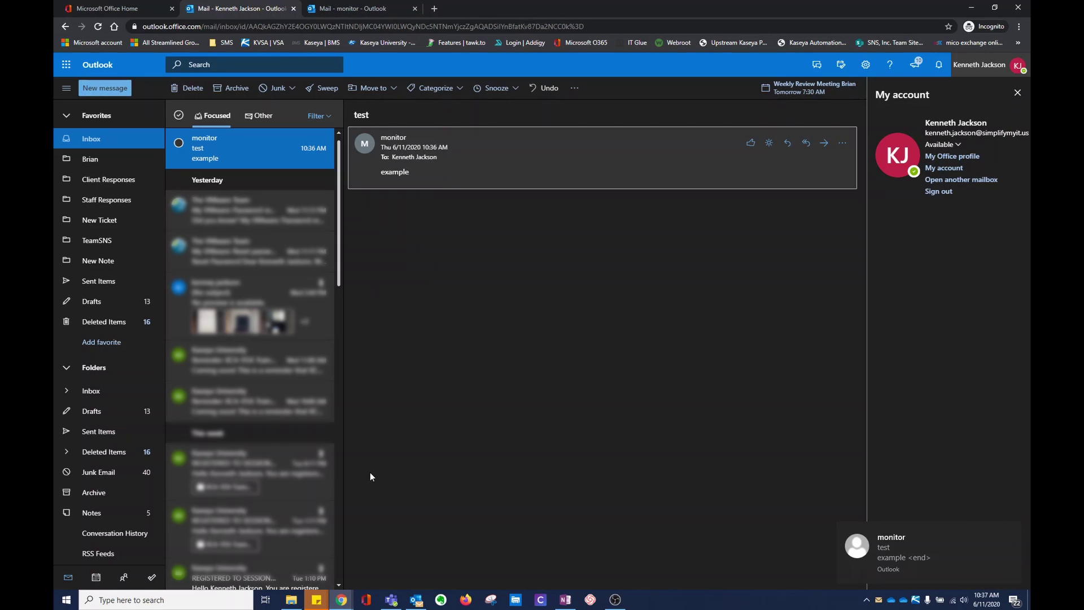
{"action": "mouse_move", "coordinate": [415, 605]}
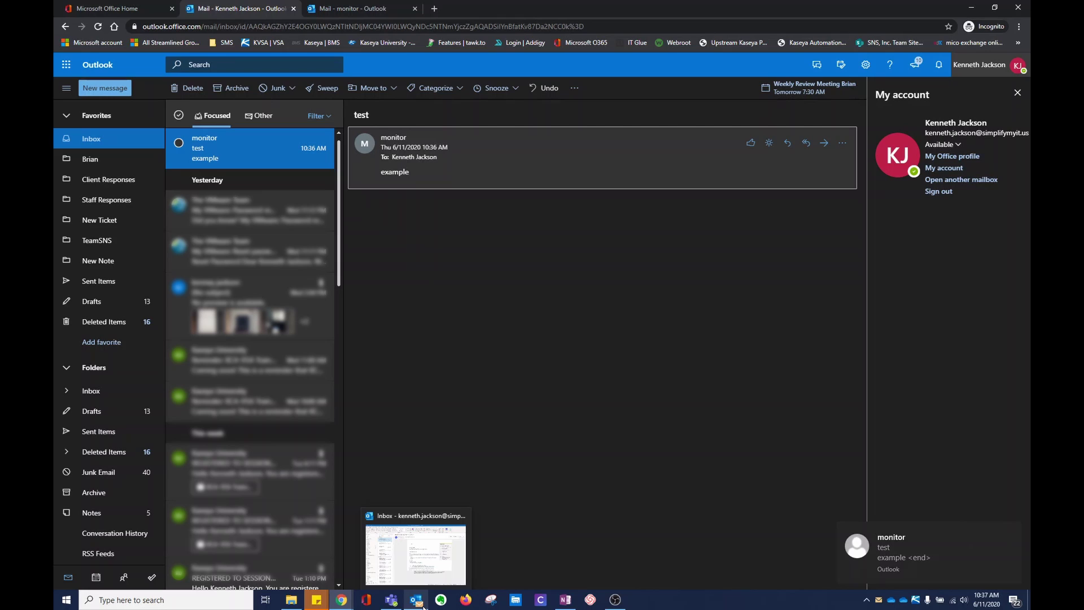
Step: In desktop Outlook, start Create Rule from the monitor 'test' message via Home > Rules
{"action": "left_click", "coordinate": [415, 604]}
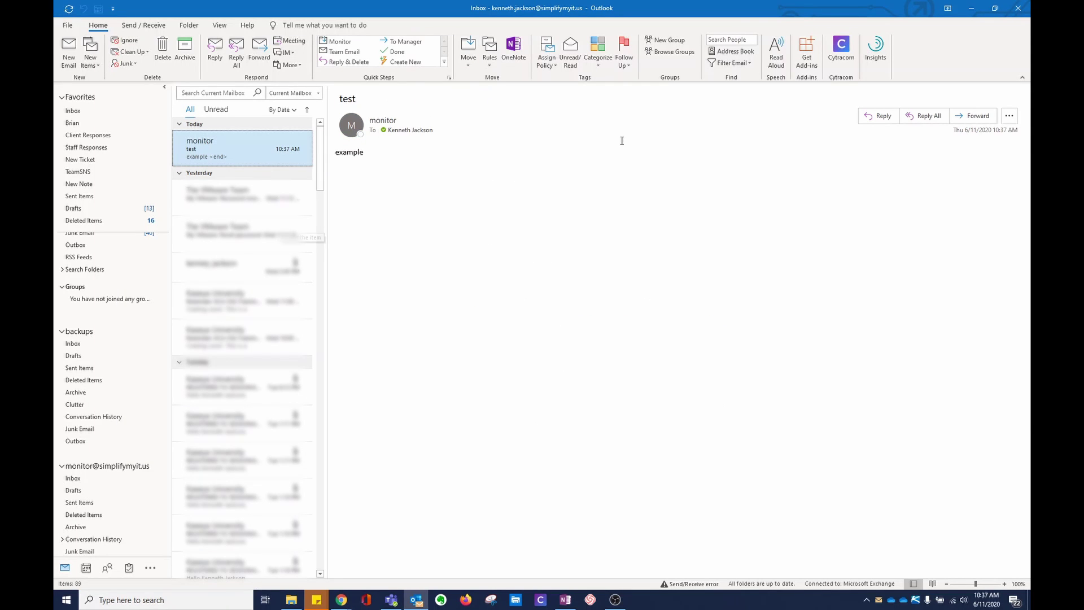
{"action": "left_click", "coordinate": [487, 65]}
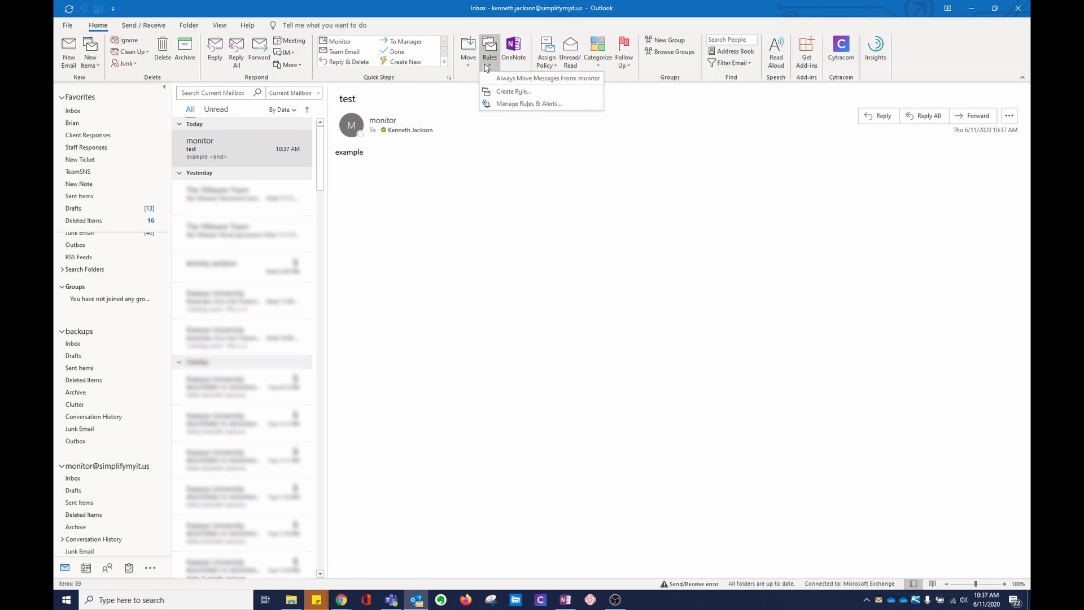
{"action": "left_click", "coordinate": [513, 91]}
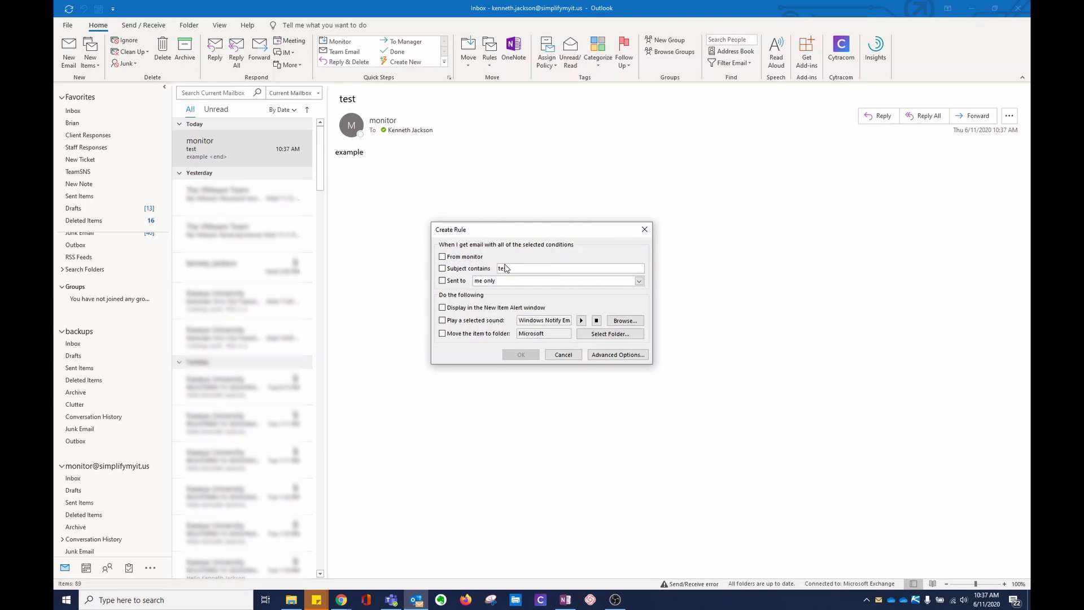
Step: Under Advanced Options, tick the 'from monitor' condition and confirm monitor as the sender address
{"action": "left_click", "coordinate": [638, 356]}
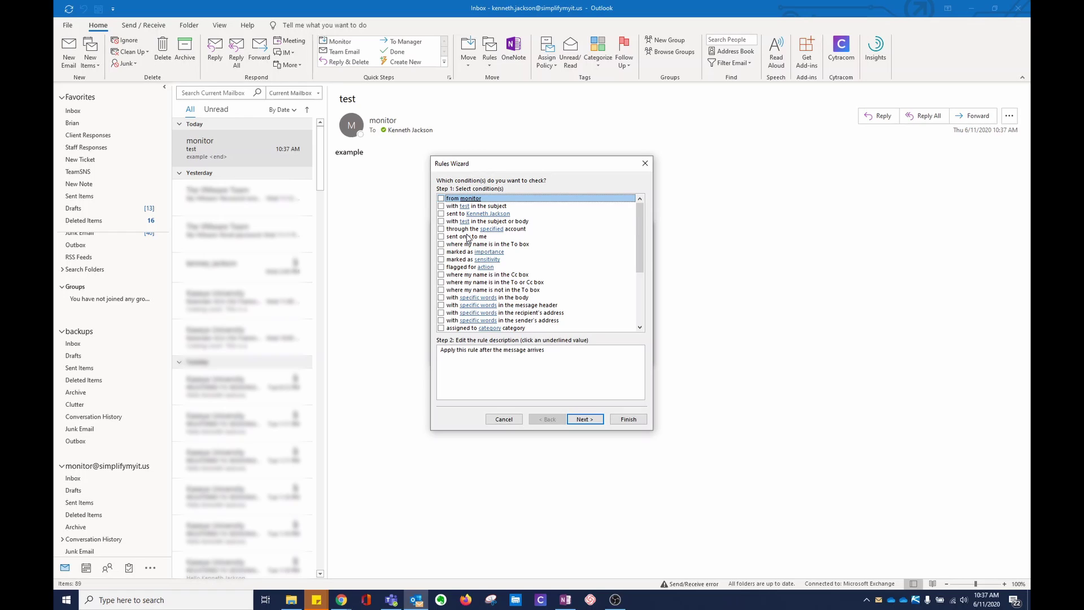
{"action": "left_click", "coordinate": [441, 199]}
{"action": "left_click", "coordinate": [464, 358]}
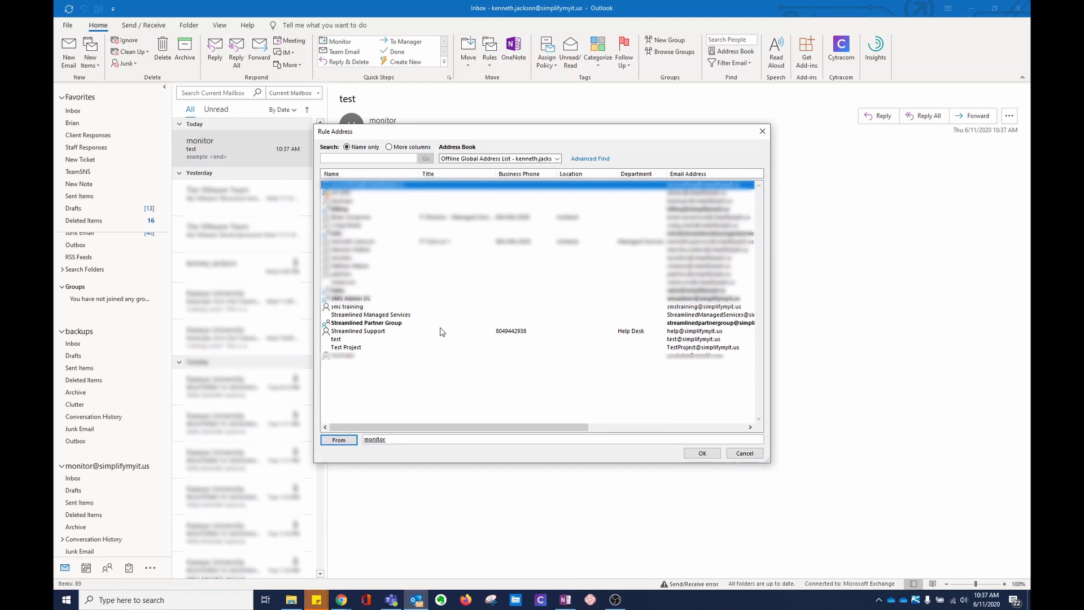
{"action": "left_click", "coordinate": [704, 454]}
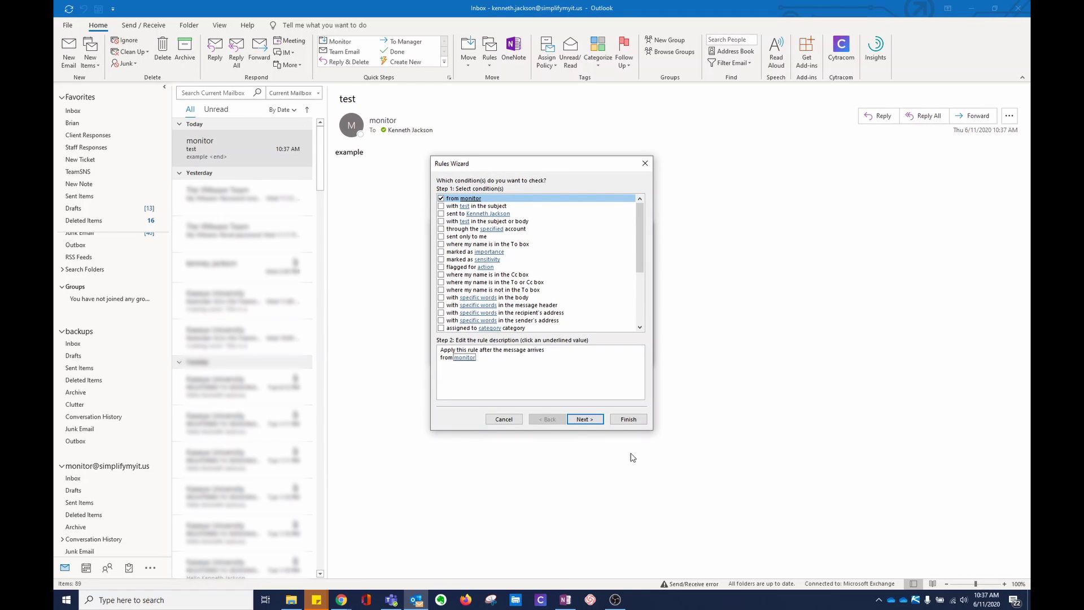
Step: Add the 'move it to the specified folder' action and create a 'Monitor test' folder under Inbox
{"action": "left_click", "coordinate": [441, 199]}
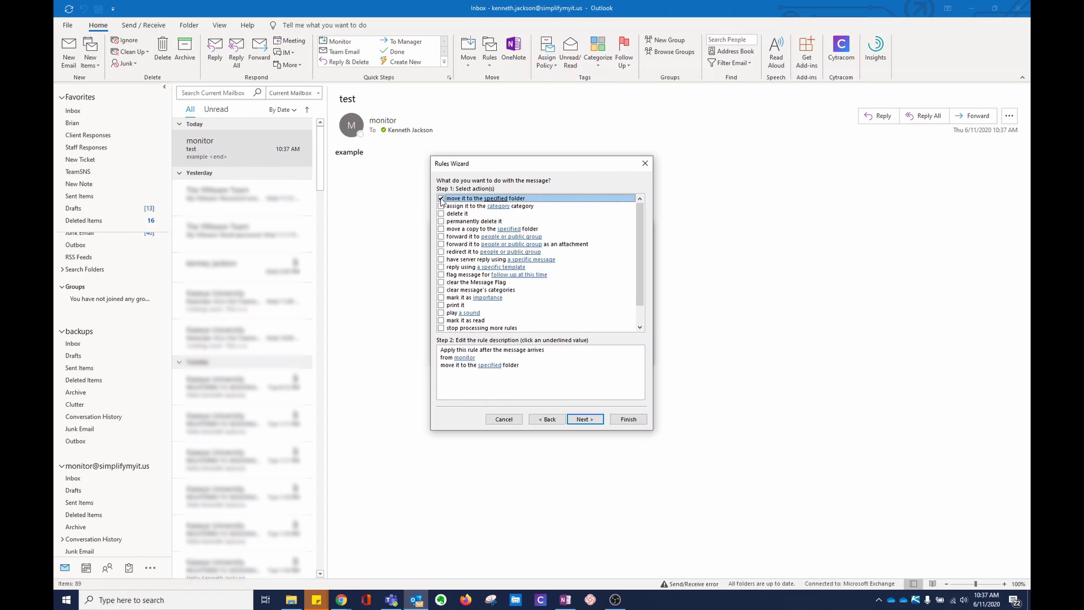
{"action": "left_click", "coordinate": [489, 365]}
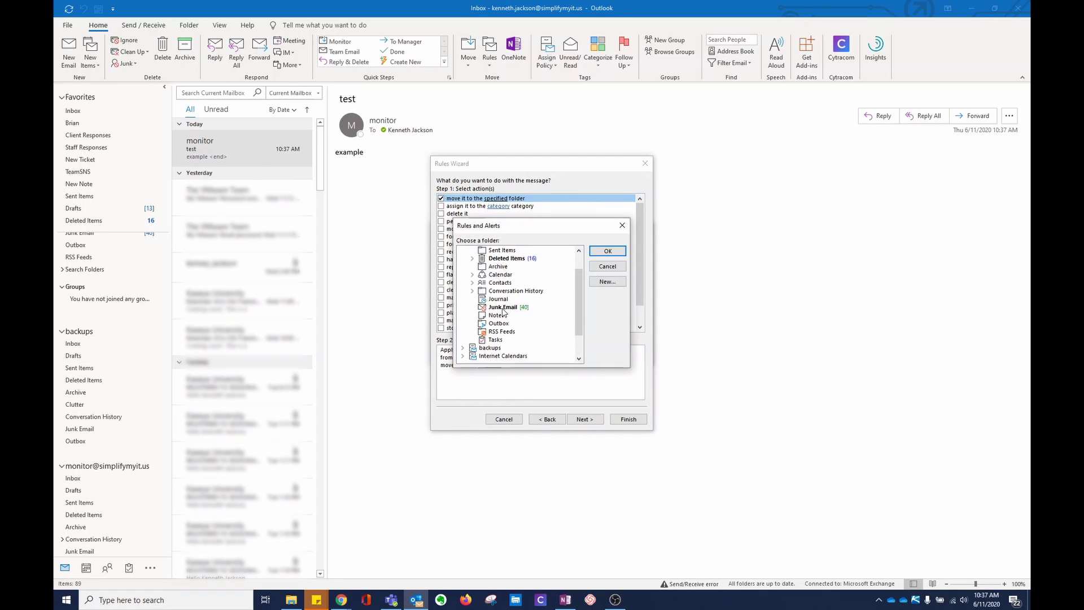
{"action": "double_click", "coordinate": [493, 259]}
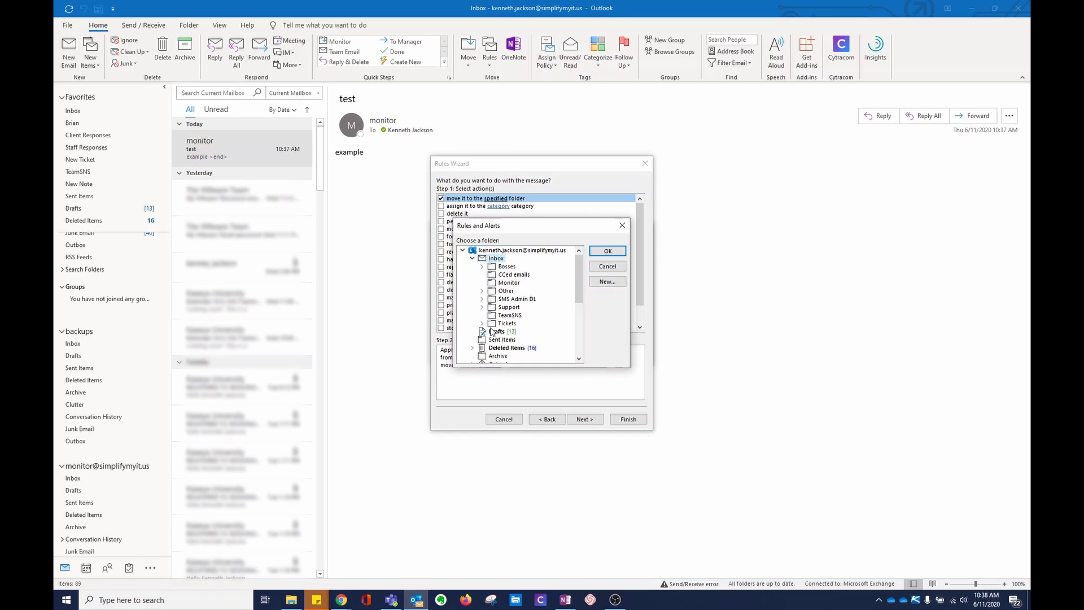
{"action": "left_click", "coordinate": [616, 283]}
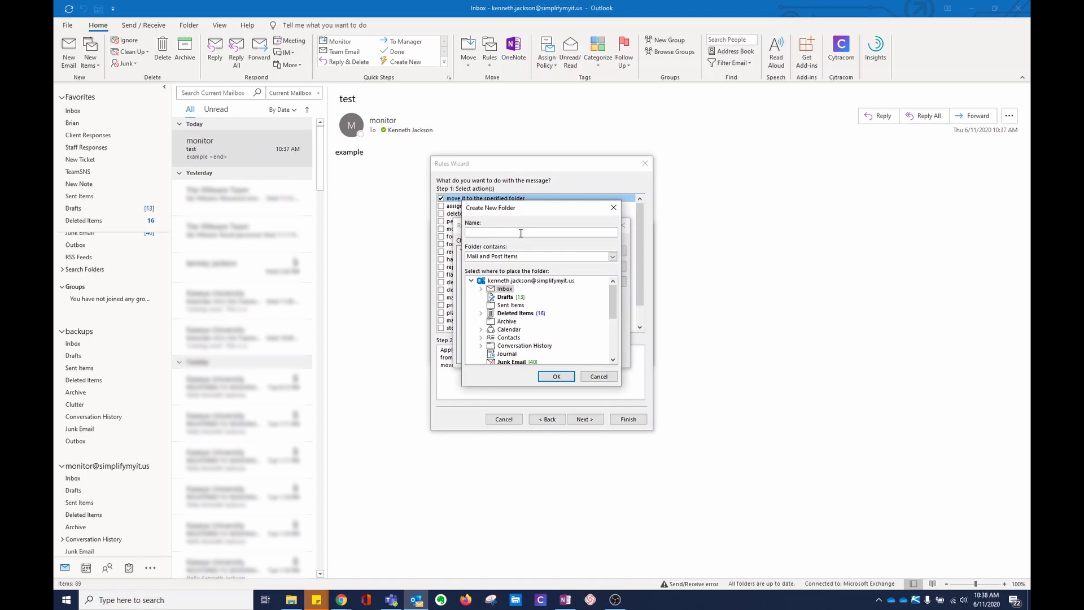
{"action": "type", "text": "Monitor test"}
{"action": "key", "text": "Return"}
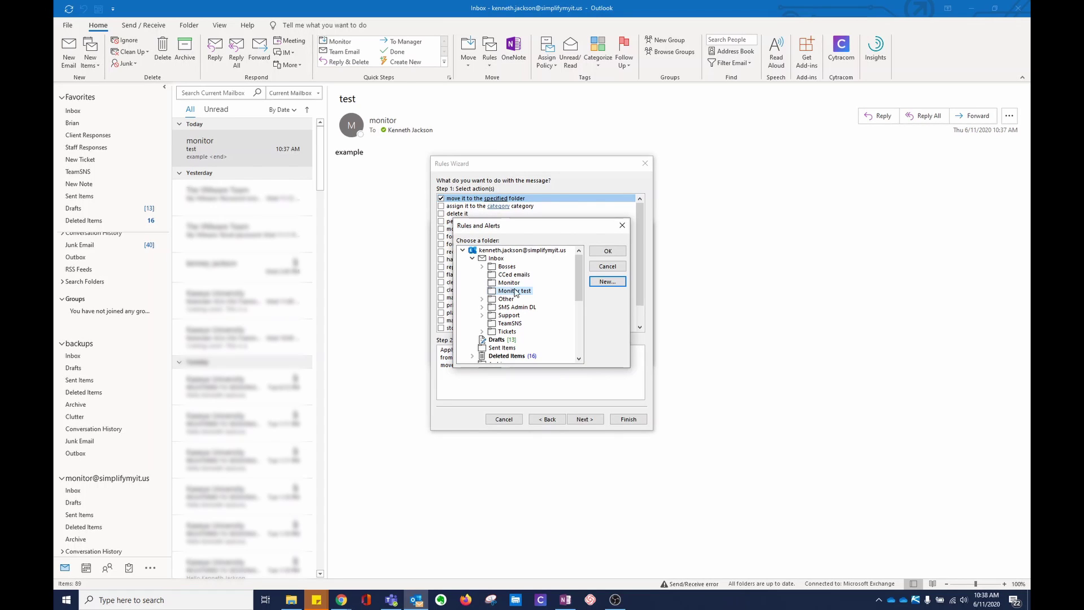
Step: Confirm Monitor test as destination, skip exceptions, and tick running the rule on existing Inbox messages
{"action": "left_click", "coordinate": [608, 251]}
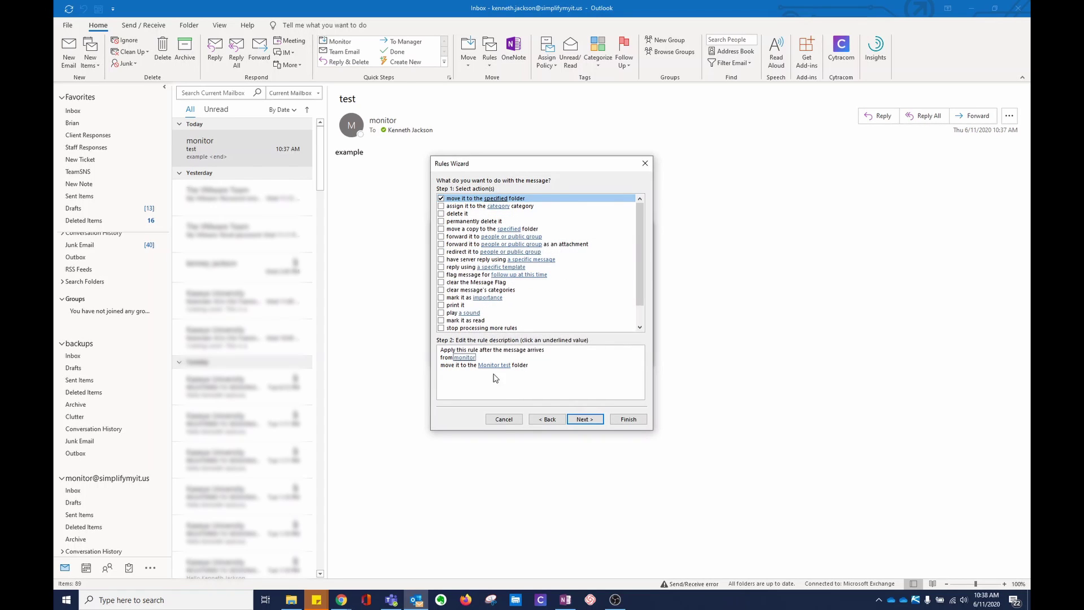
{"action": "key", "text": "shift+Tab"}
{"action": "key", "text": "Tab"}
{"action": "left_click", "coordinate": [596, 422]}
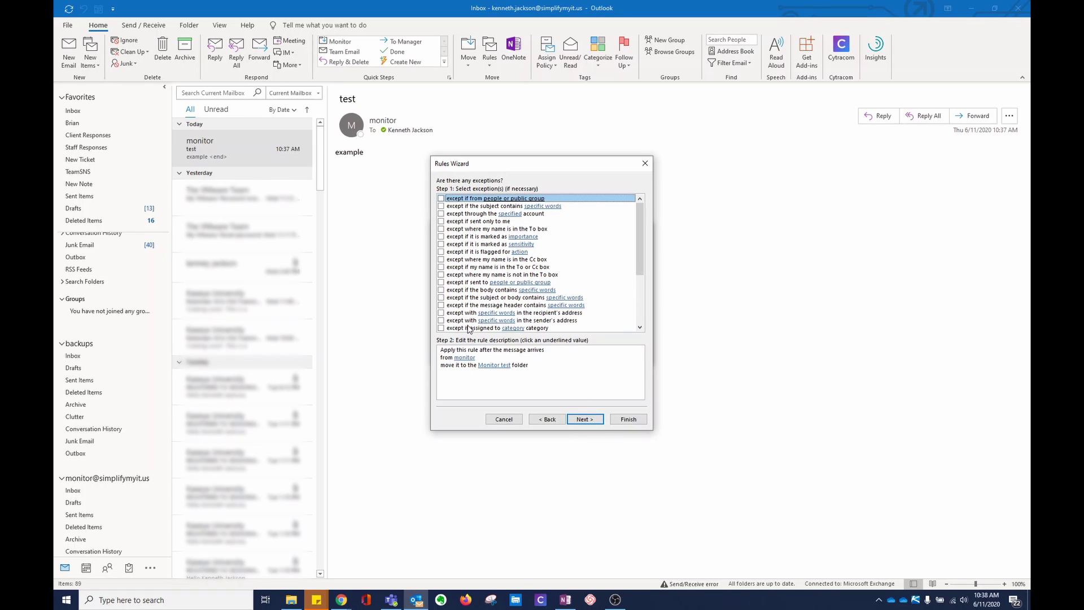
{"action": "left_click", "coordinate": [585, 421]}
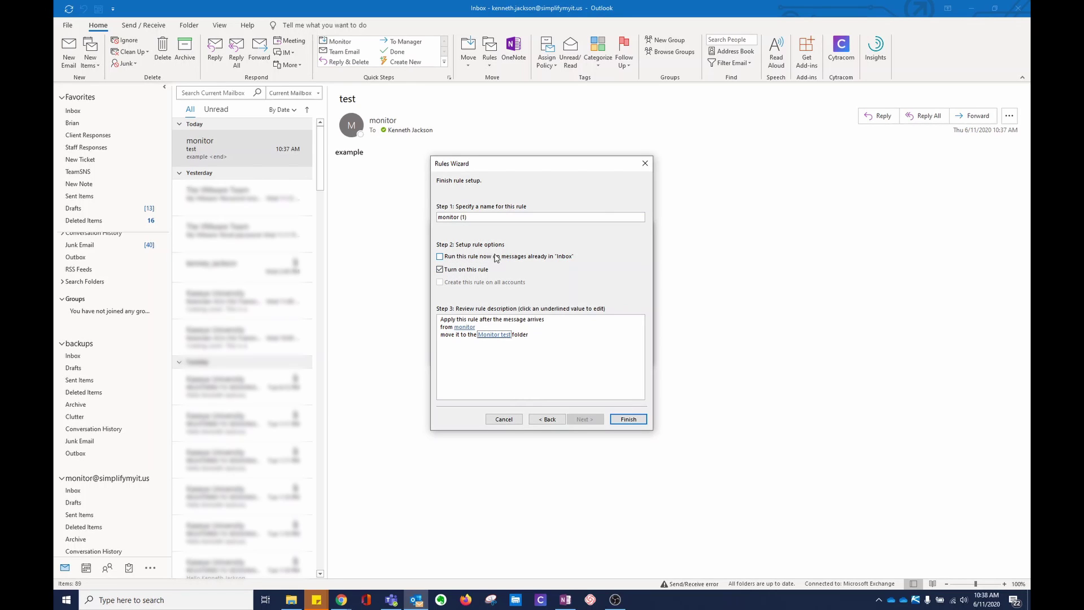
{"action": "left_click", "coordinate": [525, 258]}
Step: Finish the rule, view the moved message in Inbox > Monitor test, then return to the Inbox
{"action": "left_click", "coordinate": [628, 419]}
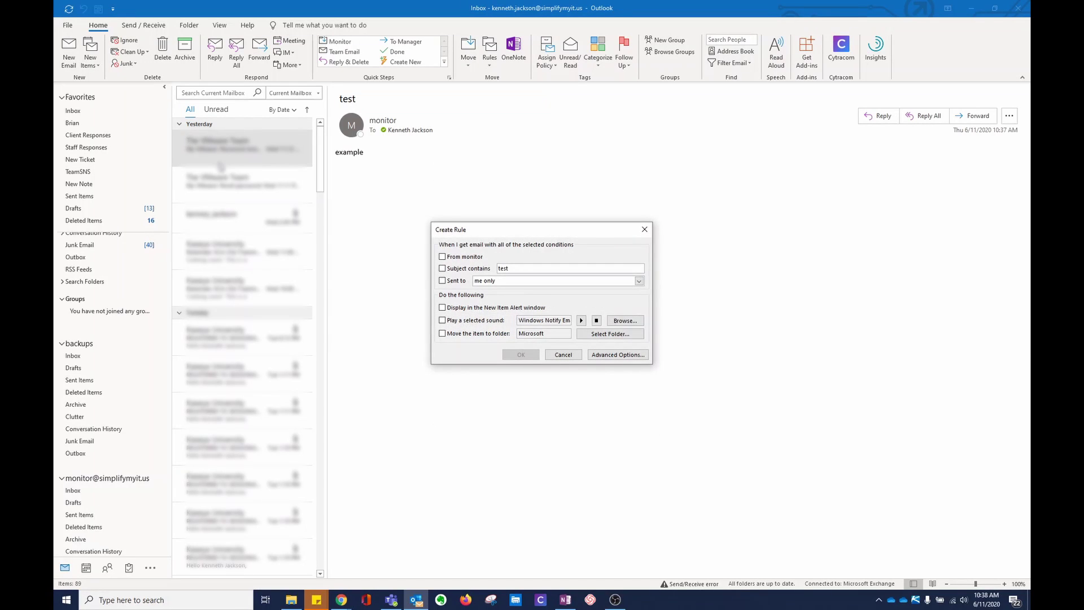
{"action": "key", "text": "Escape"}
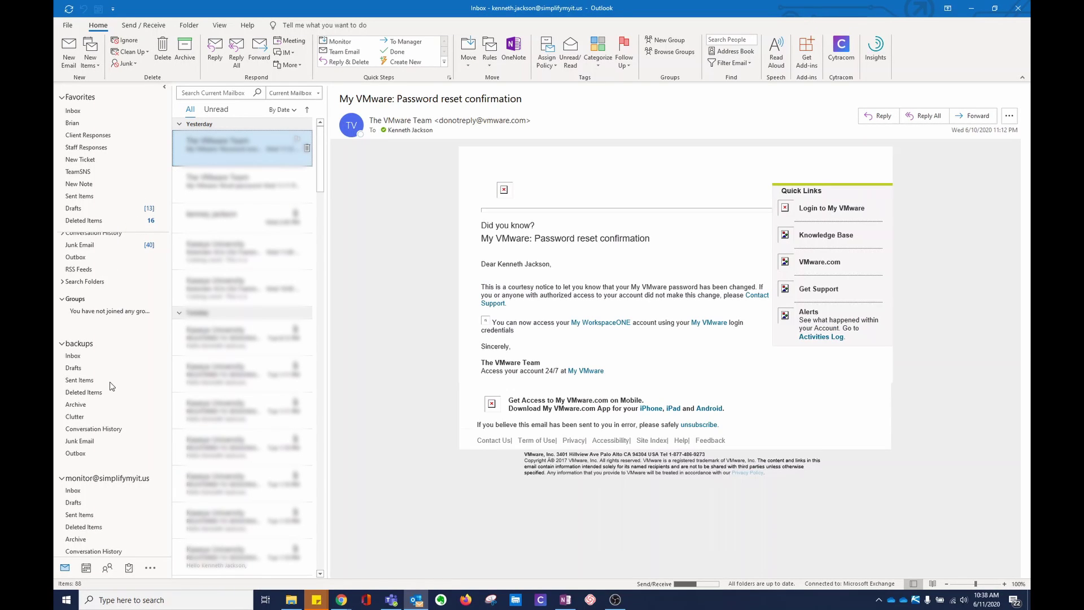
{"action": "scroll", "coordinate": [112, 386], "scroll_direction": "up", "scroll_amount": 3}
{"action": "scroll", "coordinate": [111, 386], "scroll_direction": "up", "scroll_amount": 6}
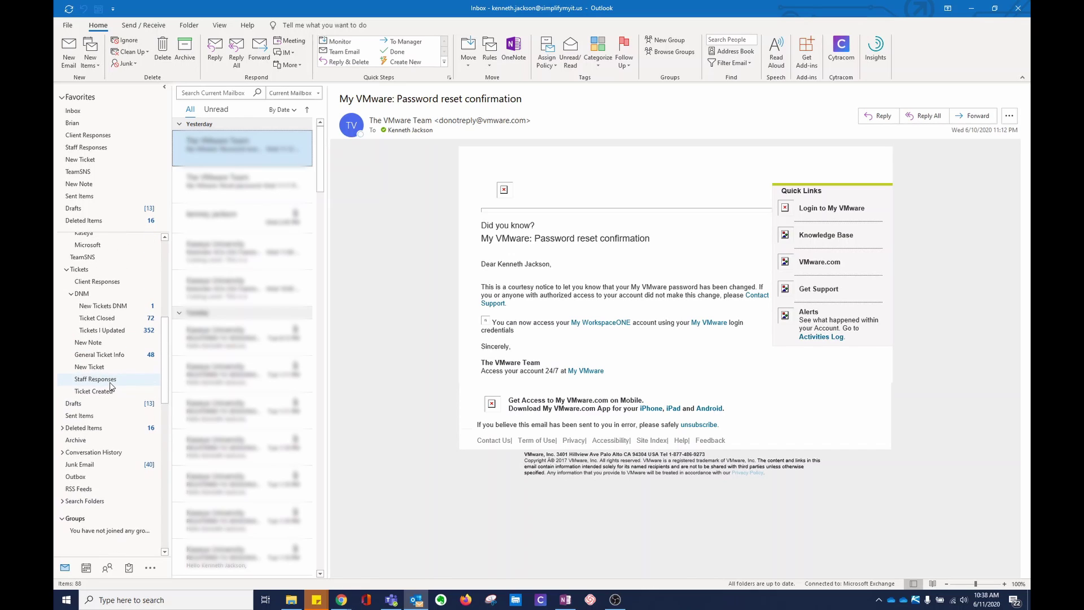
{"action": "left_click", "coordinate": [87, 342]}
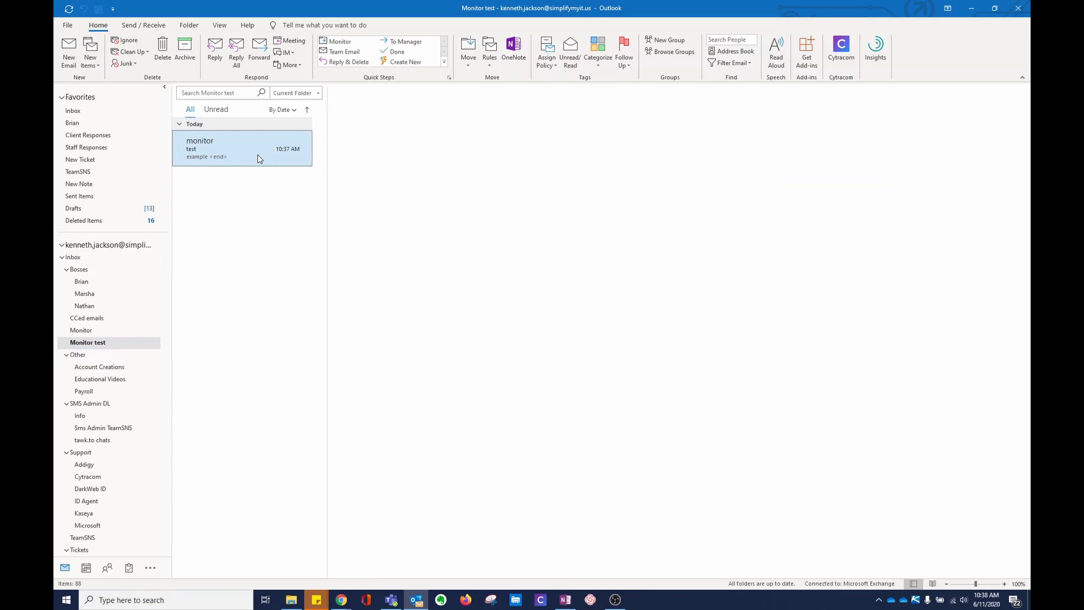
{"action": "left_click", "coordinate": [198, 153]}
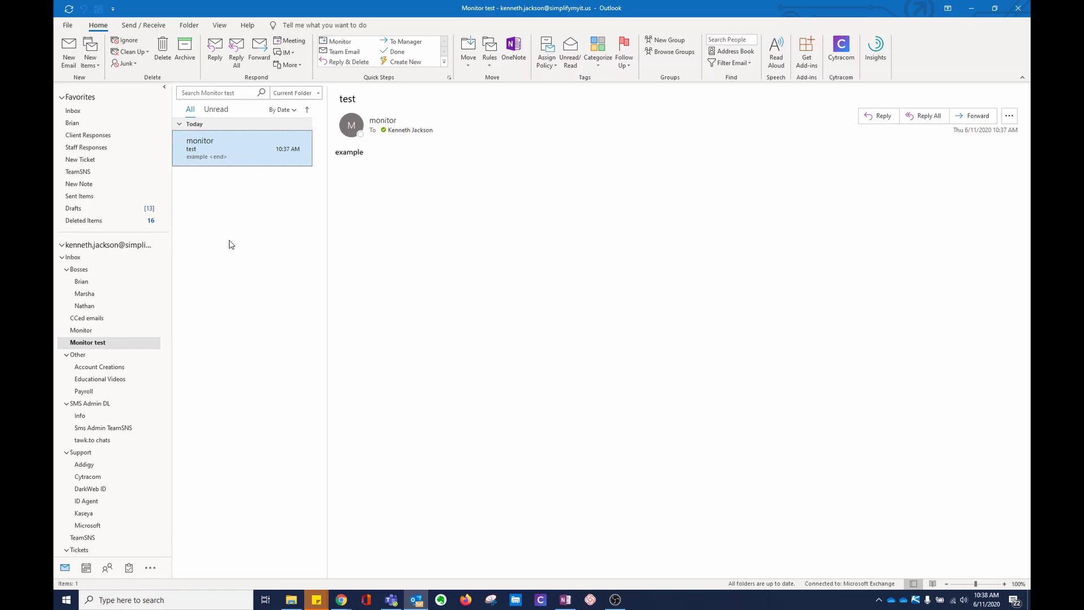
{"action": "left_click", "coordinate": [91, 113]}
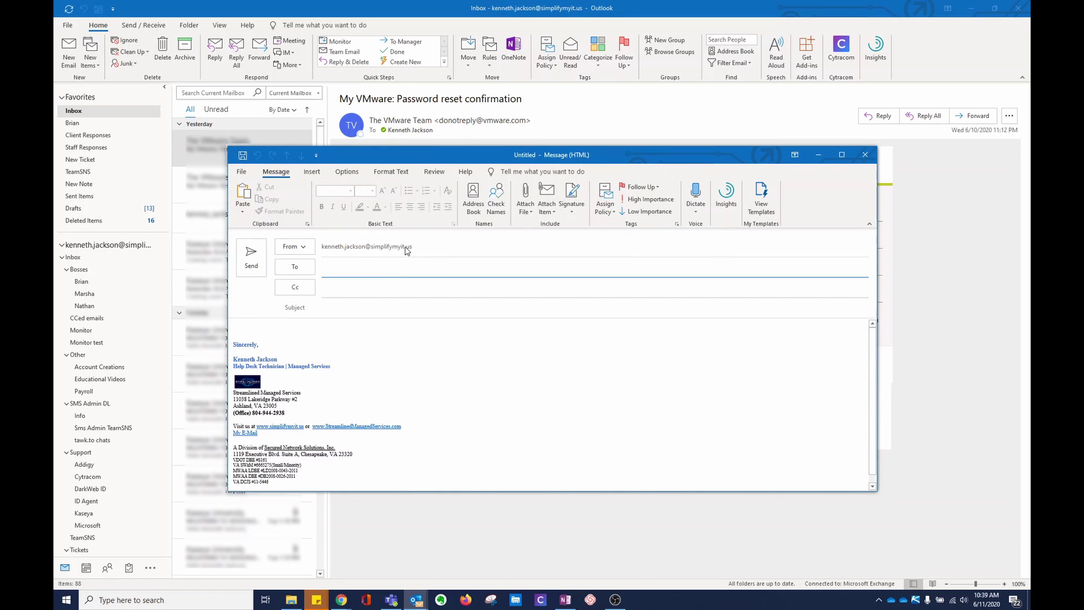
Step: Add the monitor mailbox address as a sender choice for the new message via Other Email Address
{"action": "left_click", "coordinate": [313, 252]}
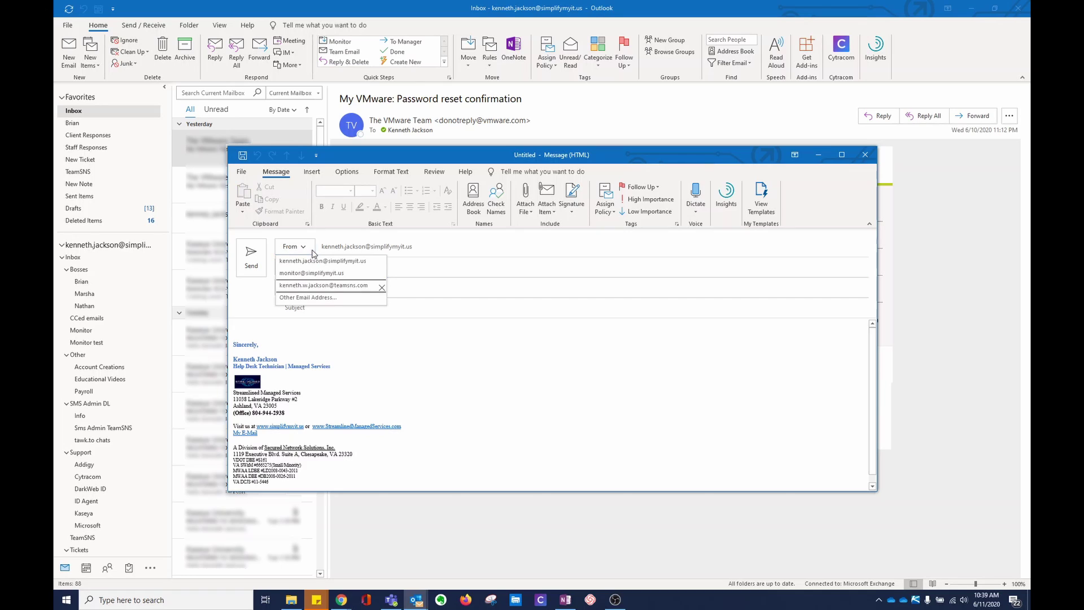
{"action": "left_click", "coordinate": [313, 297]}
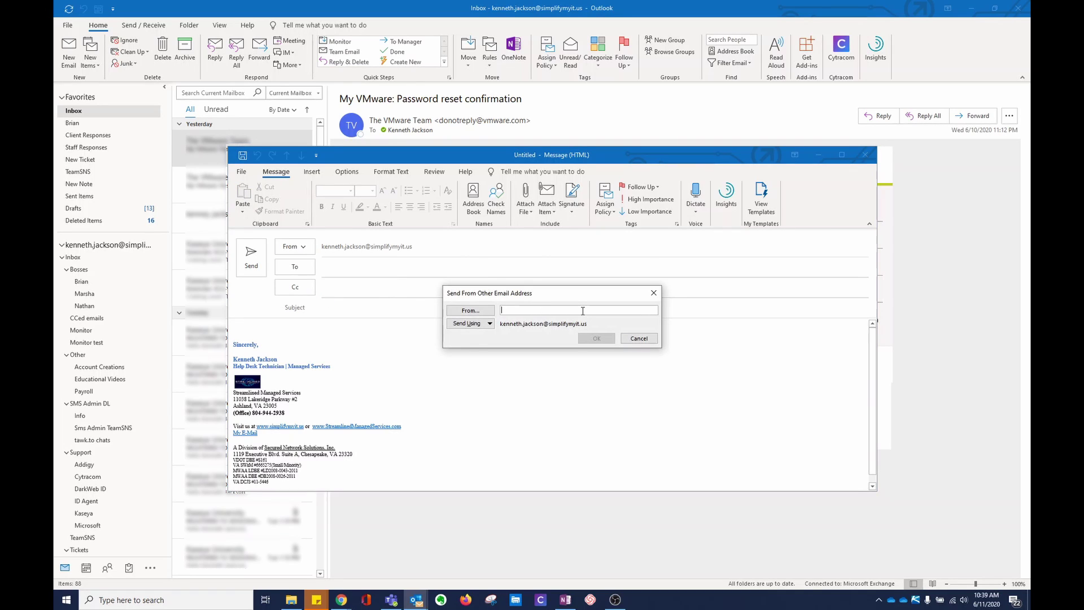
{"action": "left_click", "coordinate": [597, 339]}
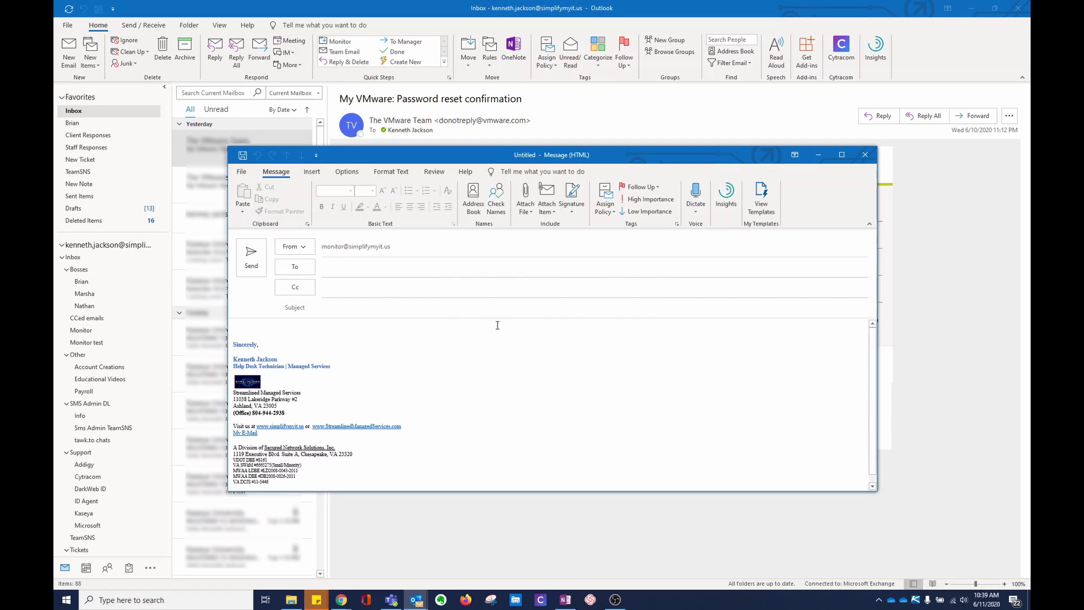
{"action": "left_click", "coordinate": [294, 246]}
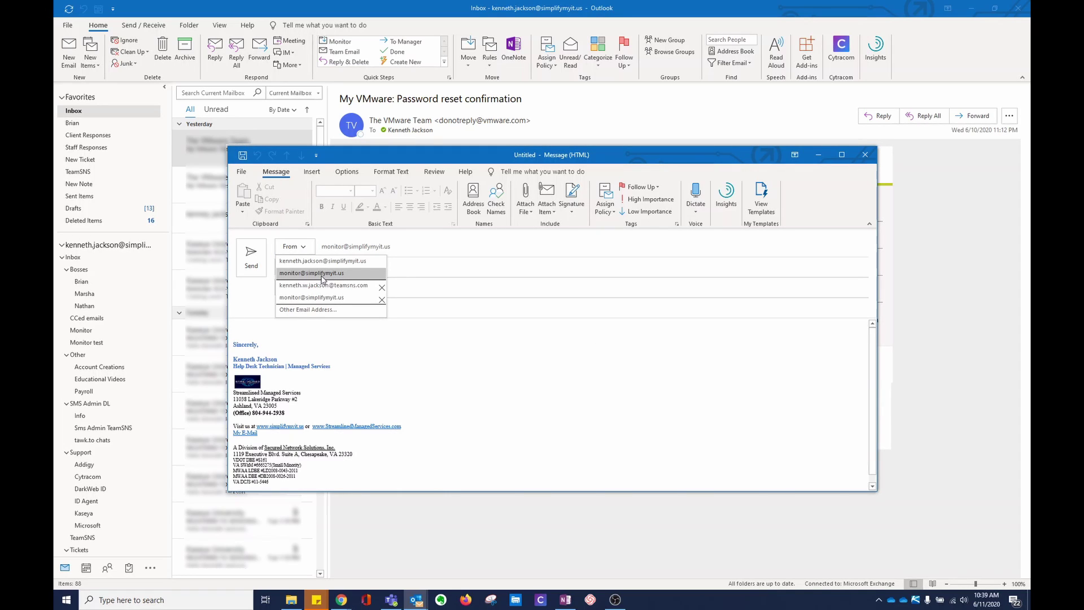
Step: Send from the monitor address and address the message to the suggested recipient
{"action": "left_click", "coordinate": [323, 277]}
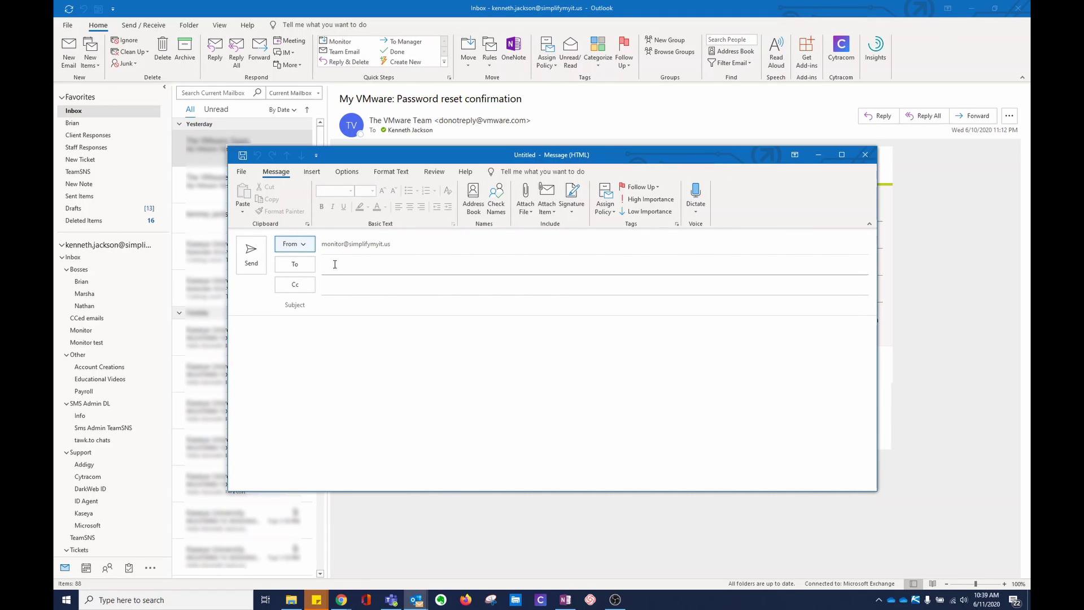
{"action": "left_click", "coordinate": [413, 272]}
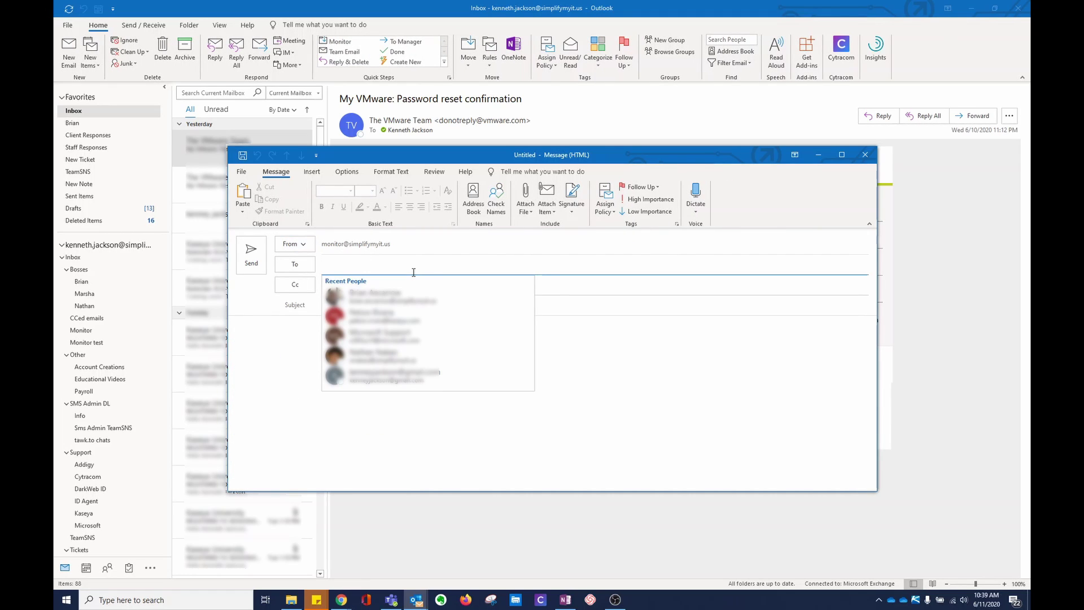
{"action": "type", "text": "kenn"}
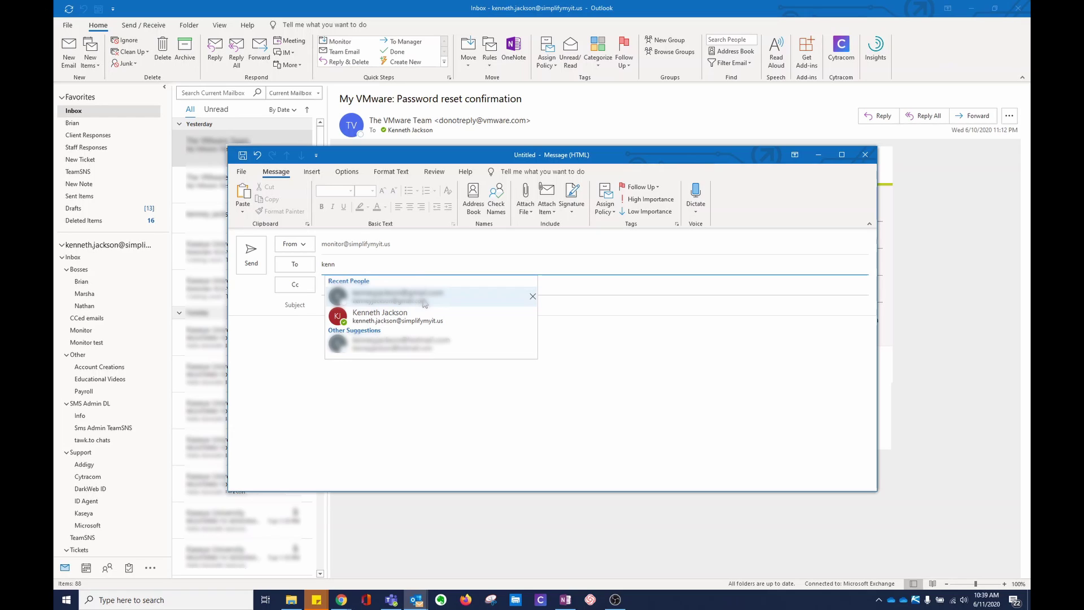
{"action": "left_click", "coordinate": [426, 302]}
Step: Give the message the subject 'test 2 from pc' and send it with Ctrl+Enter
{"action": "left_click", "coordinate": [399, 305]}
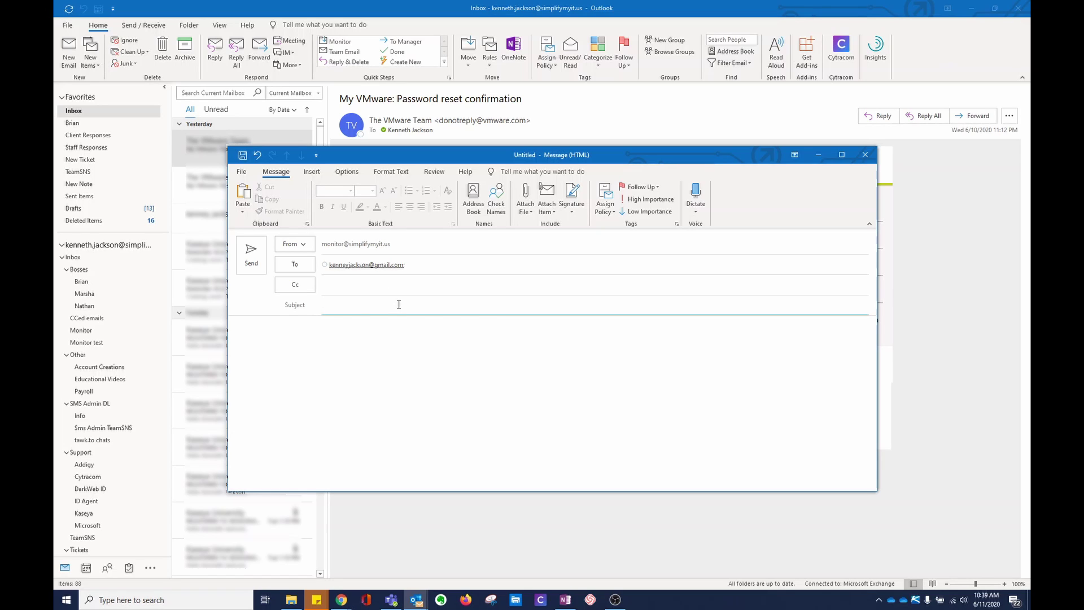
{"action": "type", "text": "te"}
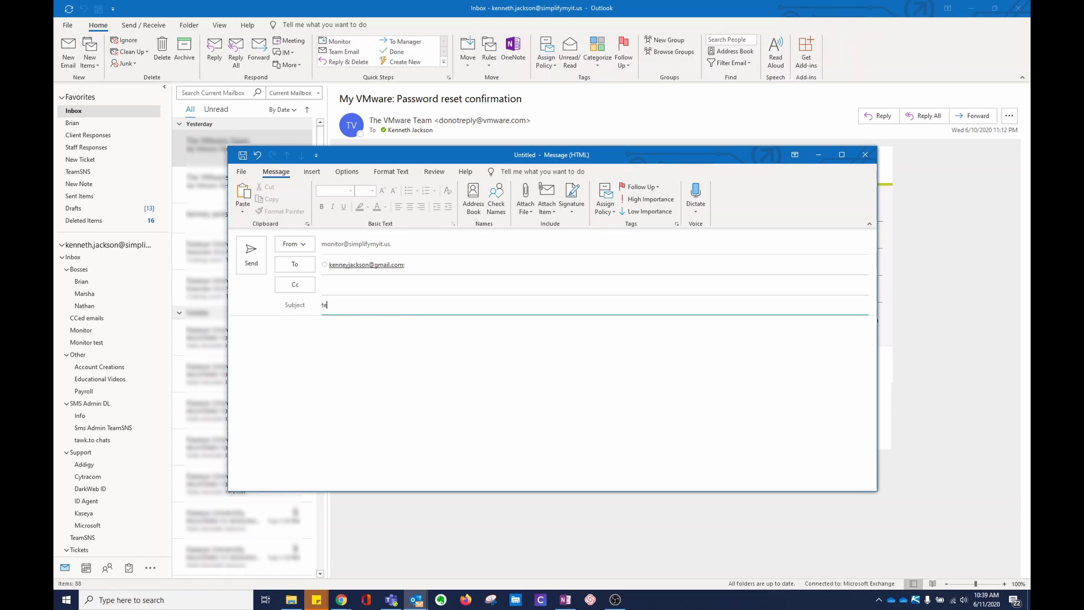
{"action": "type", "text": "st 2 from pc"}
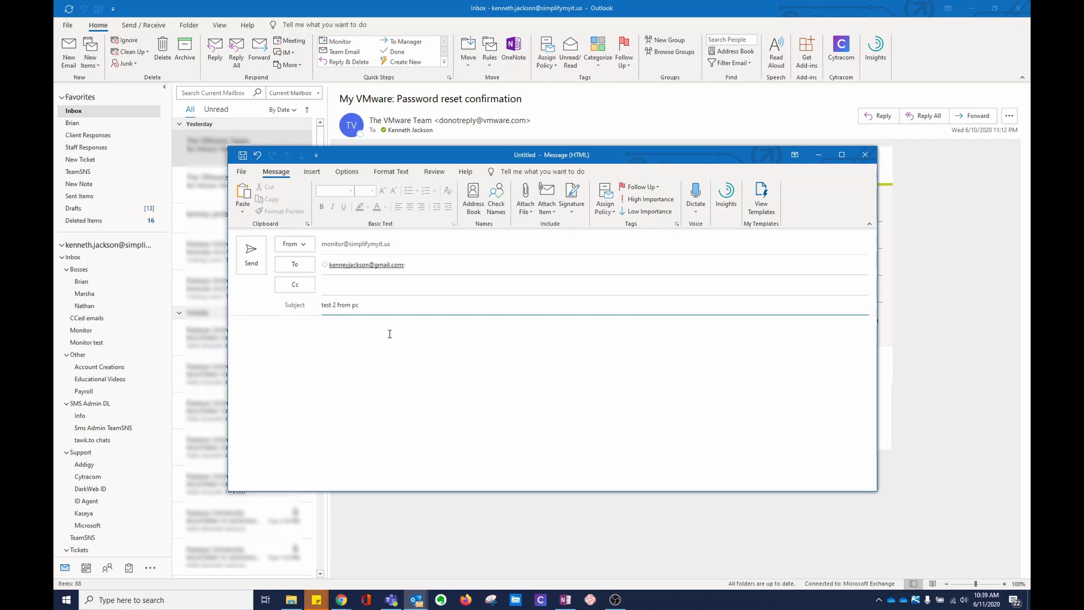
{"action": "left_click", "coordinate": [379, 355]}
{"action": "key", "text": "ctrl+Return"}
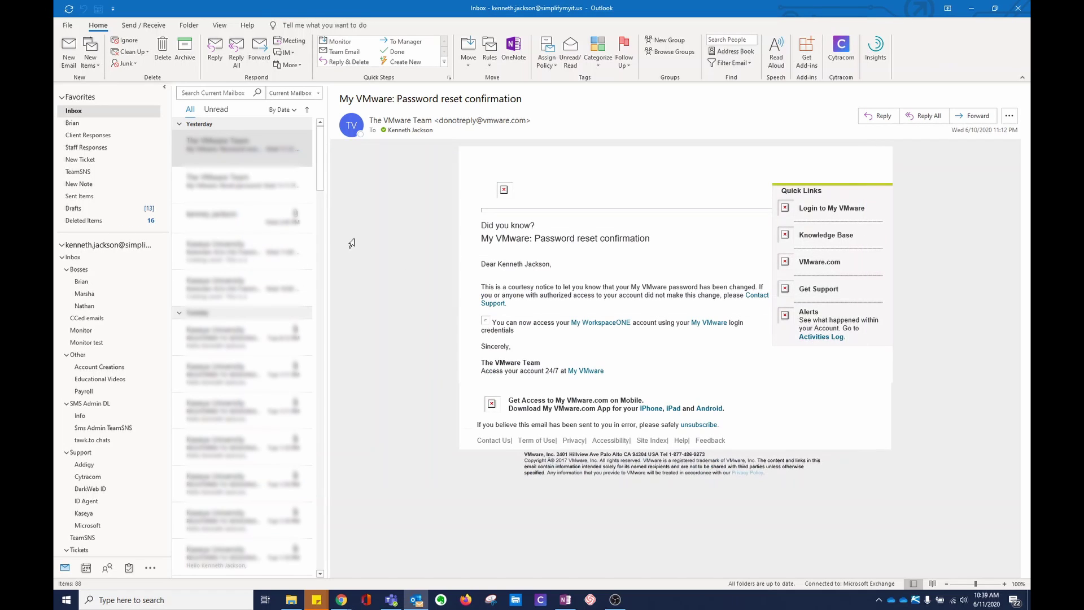